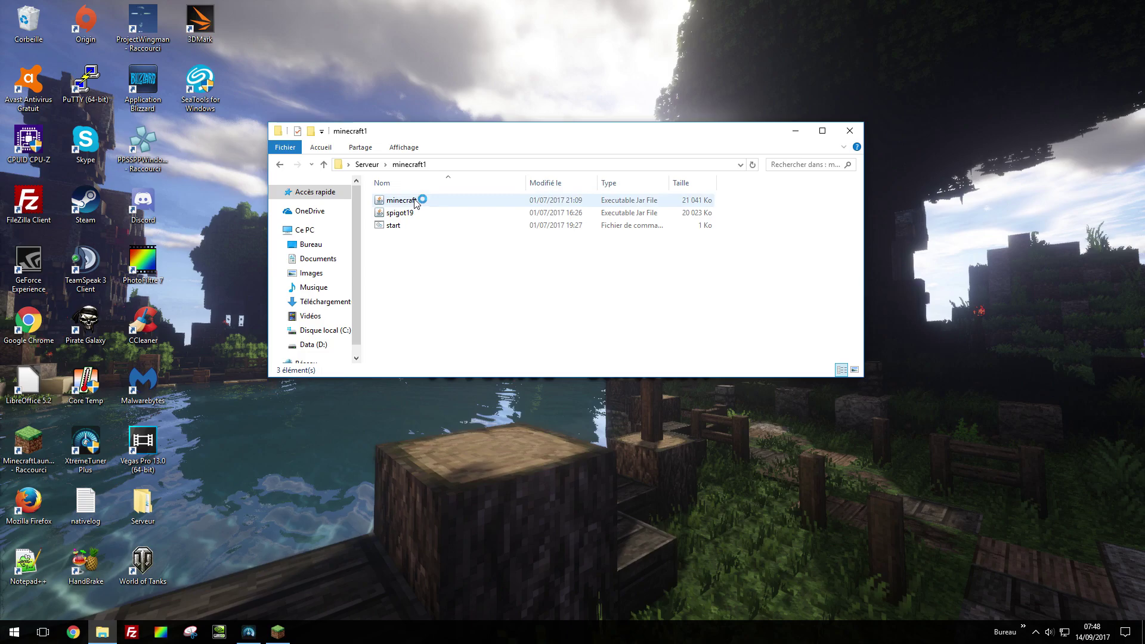
- Look through the subfolders of Serveur and the server files in the minecraft1 folder
{"action": "right_click", "coordinate": [429, 255]}
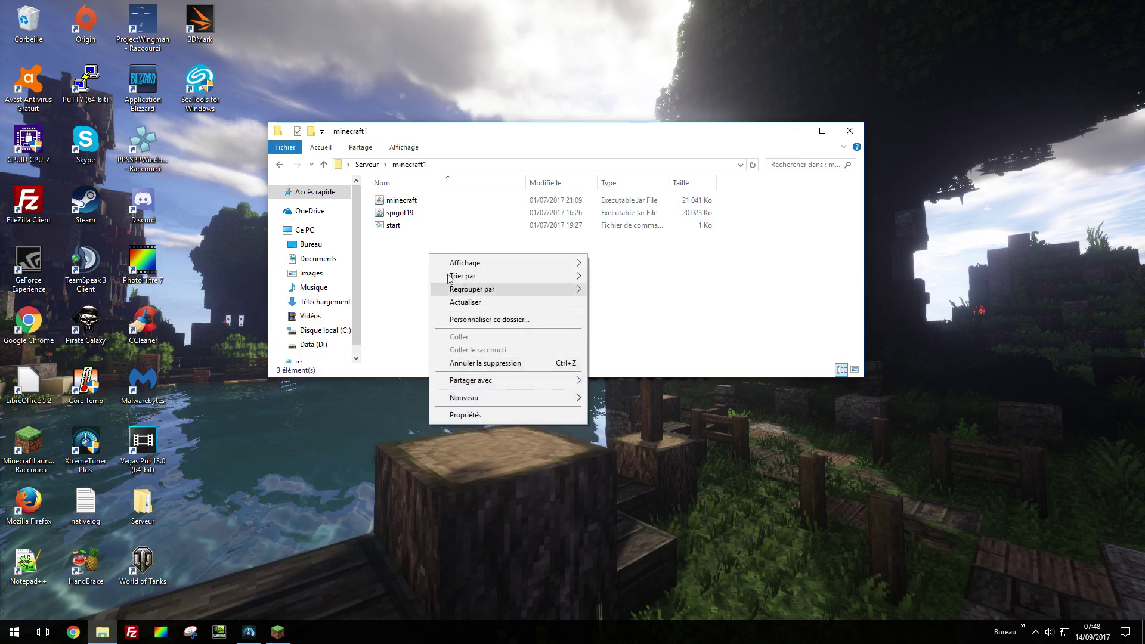
{"action": "left_click", "coordinate": [392, 247]}
{"action": "left_click", "coordinate": [280, 164]}
{"action": "double_click", "coordinate": [424, 226]}
{"action": "left_click", "coordinate": [280, 165]}
{"action": "double_click", "coordinate": [397, 200]}
{"action": "left_click", "coordinate": [279, 166]}
{"action": "double_click", "coordinate": [404, 213]}
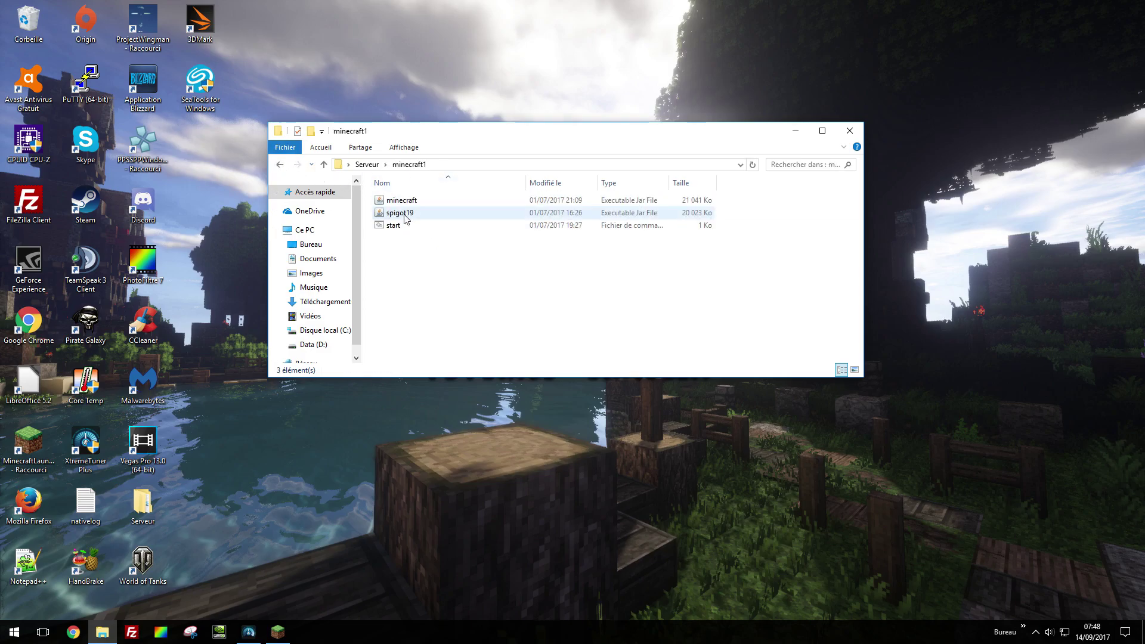
{"action": "right_click", "coordinate": [404, 226]}
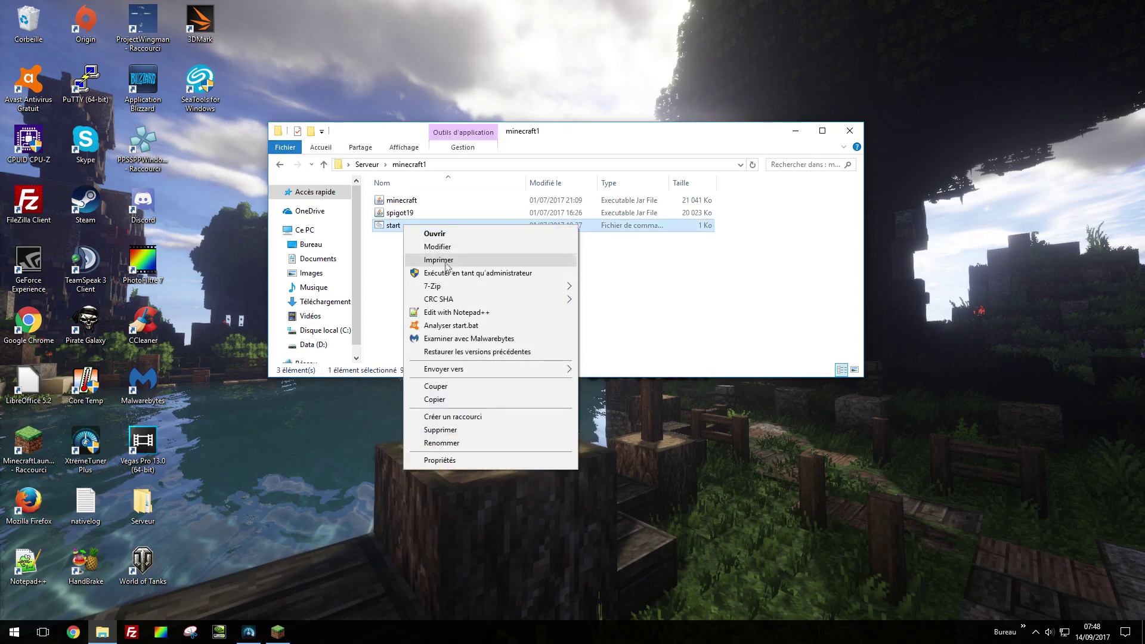
{"action": "left_click", "coordinate": [377, 249]}
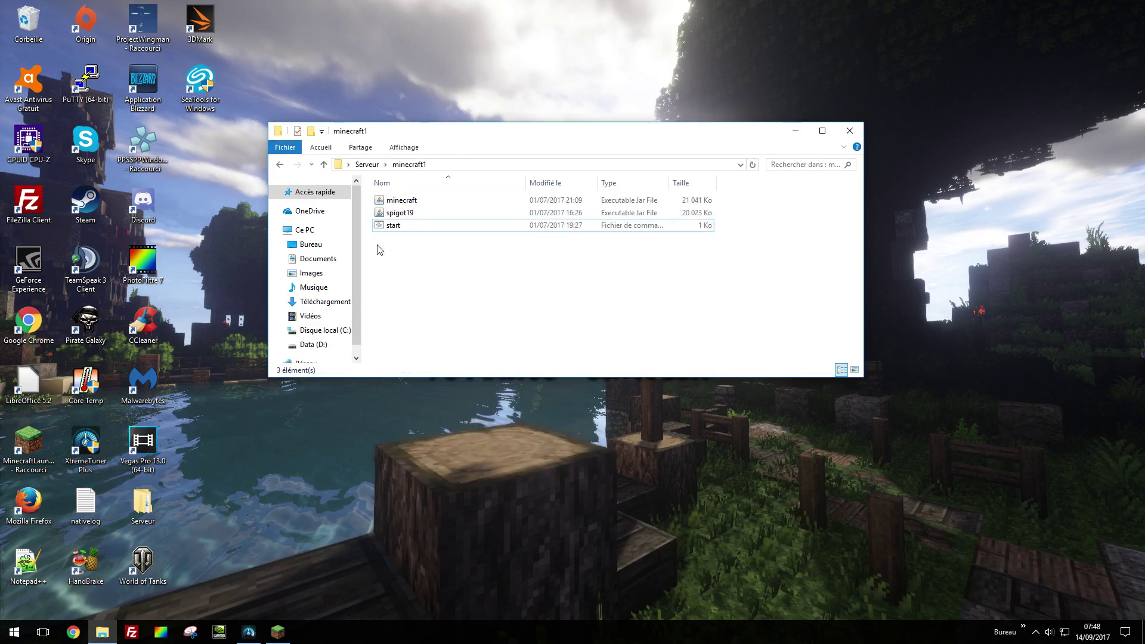
- Create a new text document named start1 in the minecraft1 folder
{"action": "right_click", "coordinate": [377, 245]}
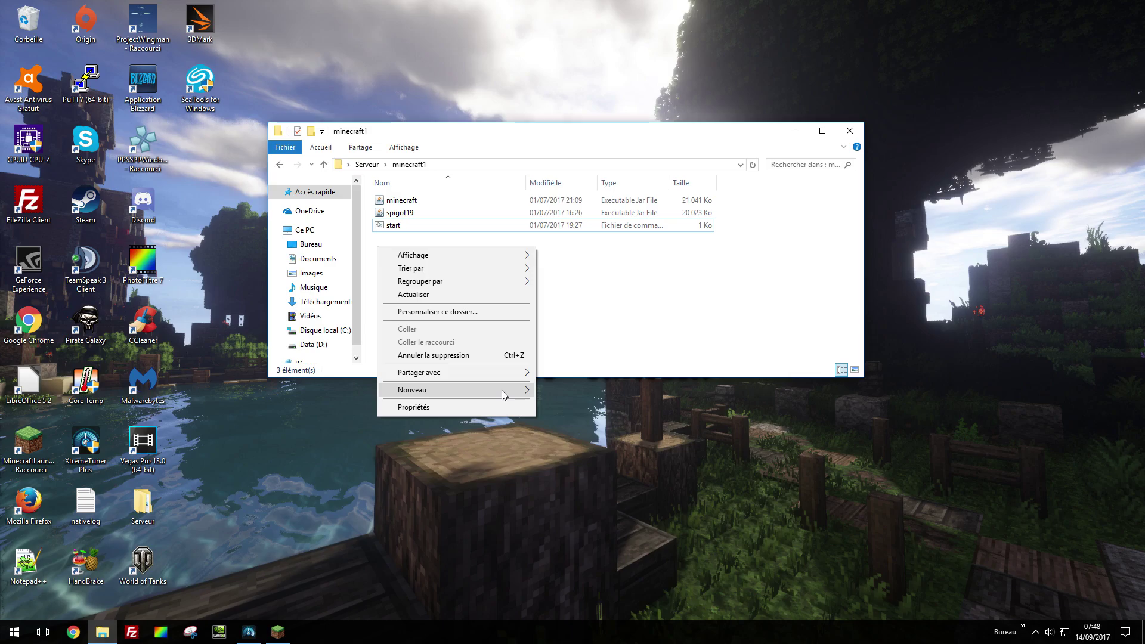
{"action": "mouse_move", "coordinate": [556, 391]}
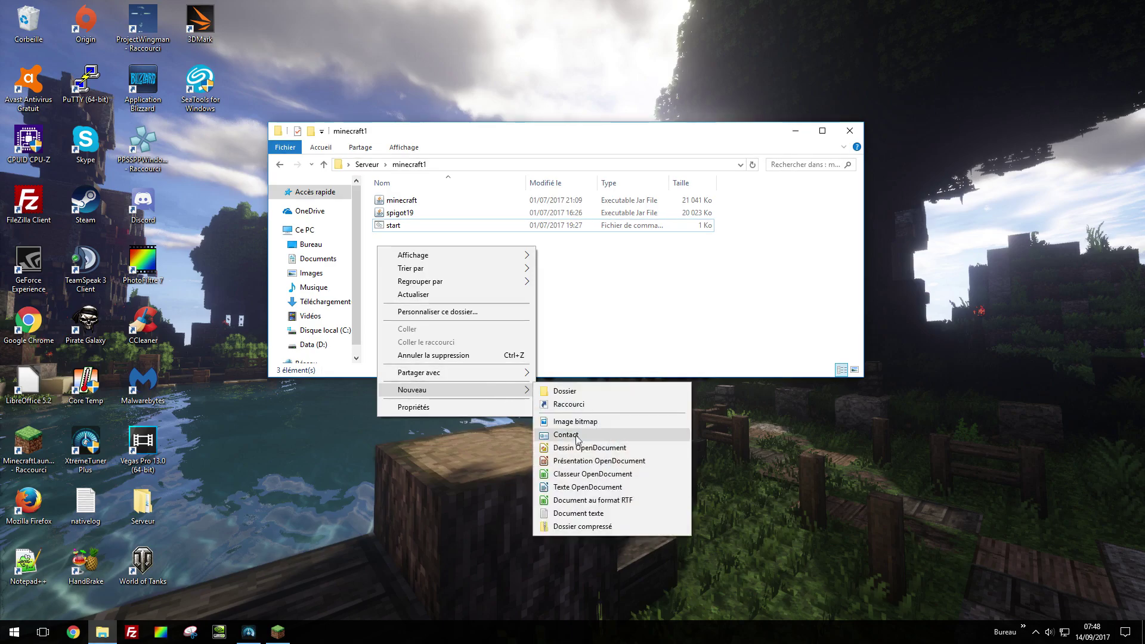
{"action": "left_click", "coordinate": [571, 514]}
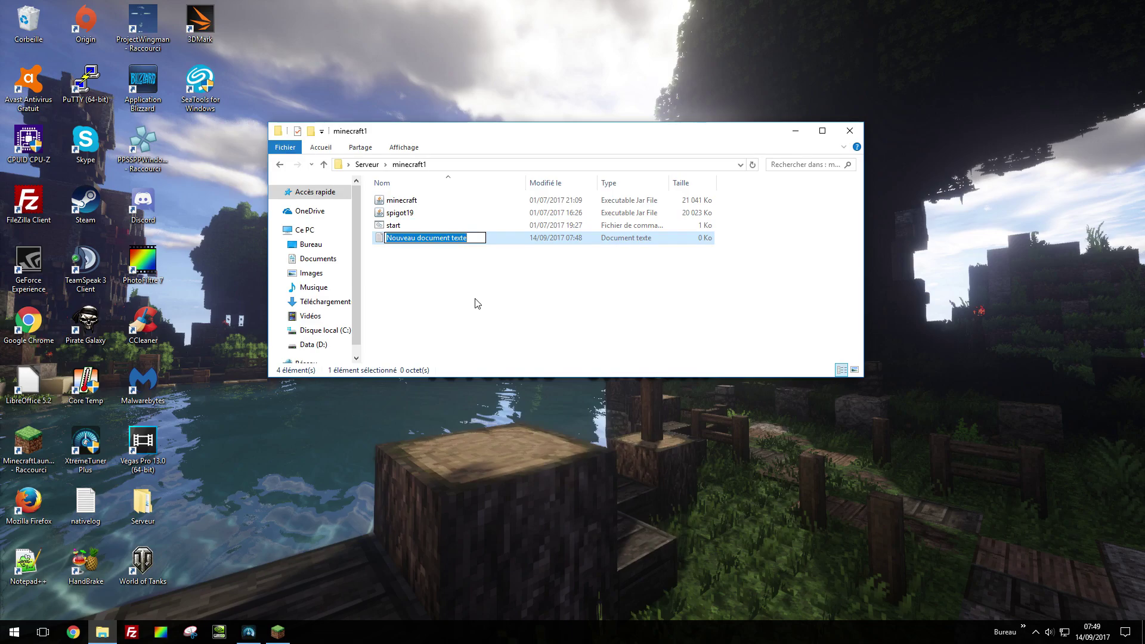
{"action": "type", "text": "star"}
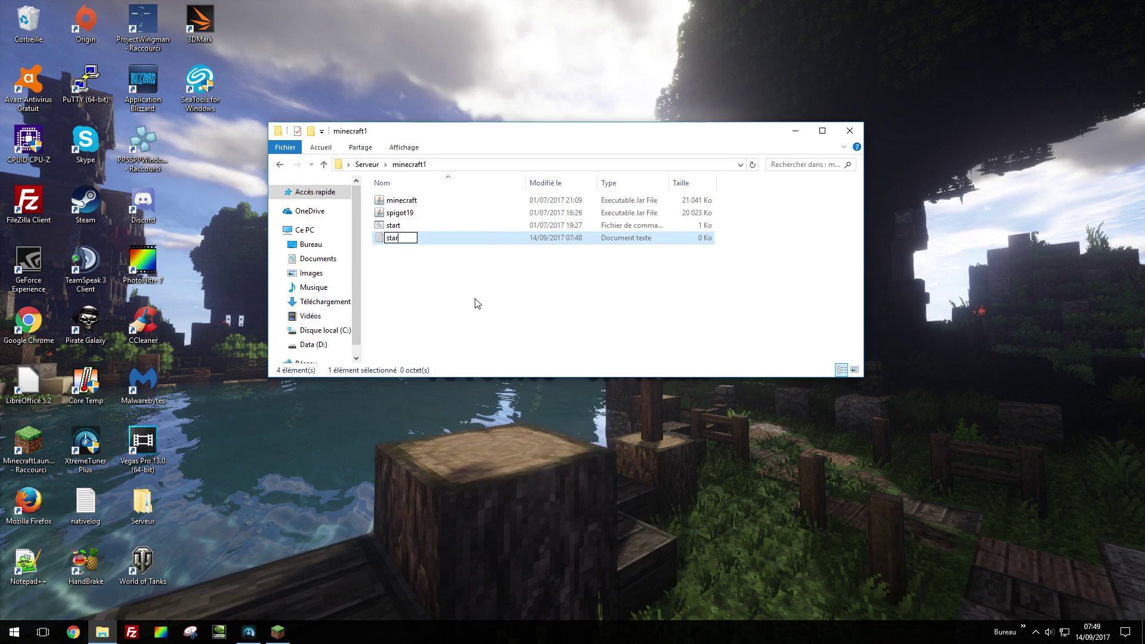
{"action": "type", "text": "t1"}
{"action": "key", "text": "Return"}
{"action": "left_click", "coordinate": [427, 261]}
- Open the start1 text document in Notepad and move its window clear of the file list
{"action": "right_click", "coordinate": [404, 237]}
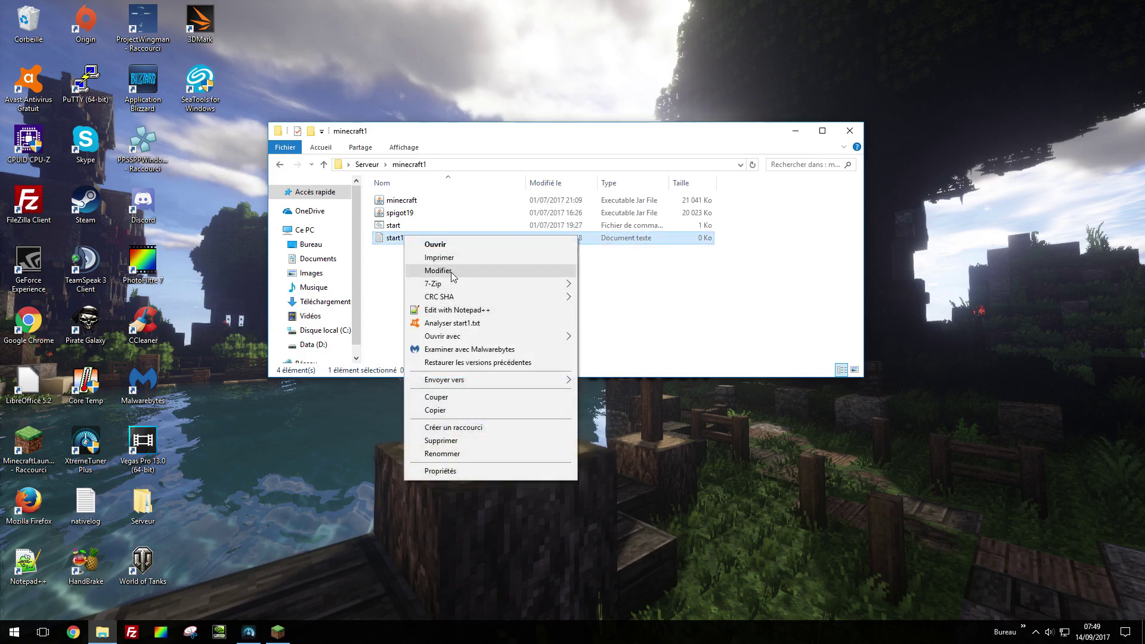
{"action": "left_click", "coordinate": [449, 244]}
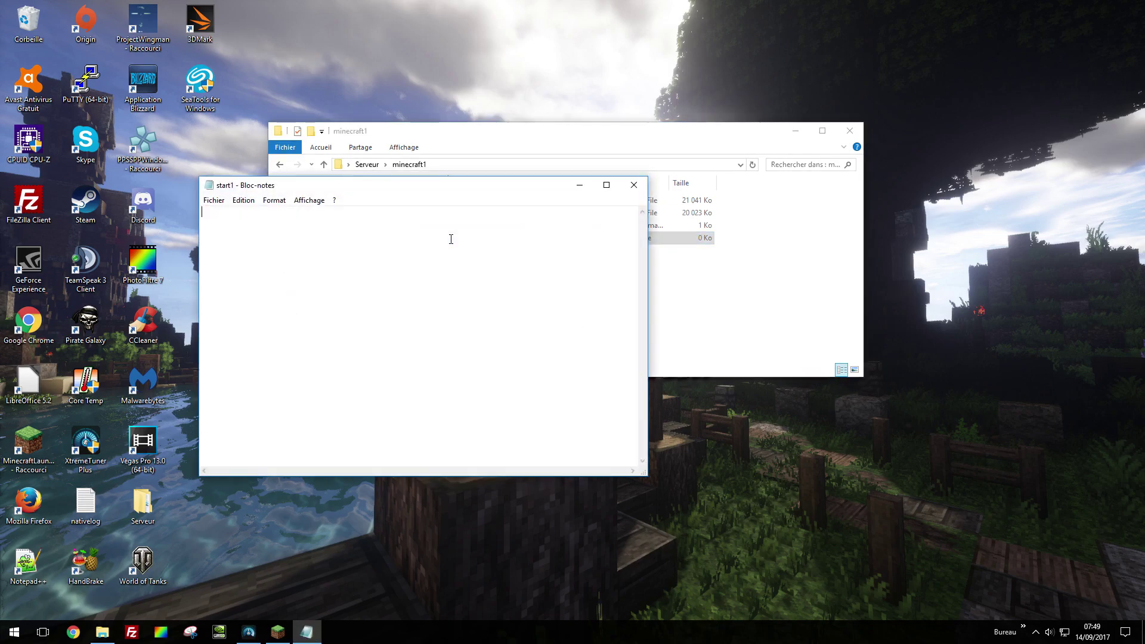
{"action": "left_click_drag", "start_coordinate": [507, 185], "coordinate": [532, 304]}
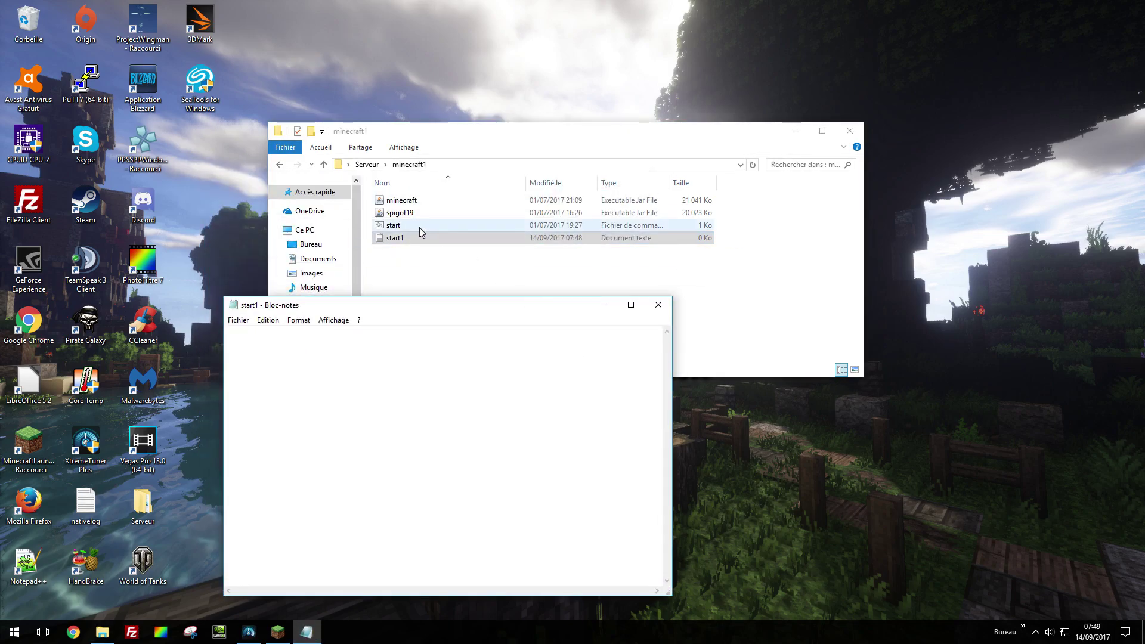
- Open the existing start batch file for editing in Notepad
{"action": "right_click", "coordinate": [420, 227]}
{"action": "key", "text": "Escape"}
{"action": "key", "text": "shift+F10"}
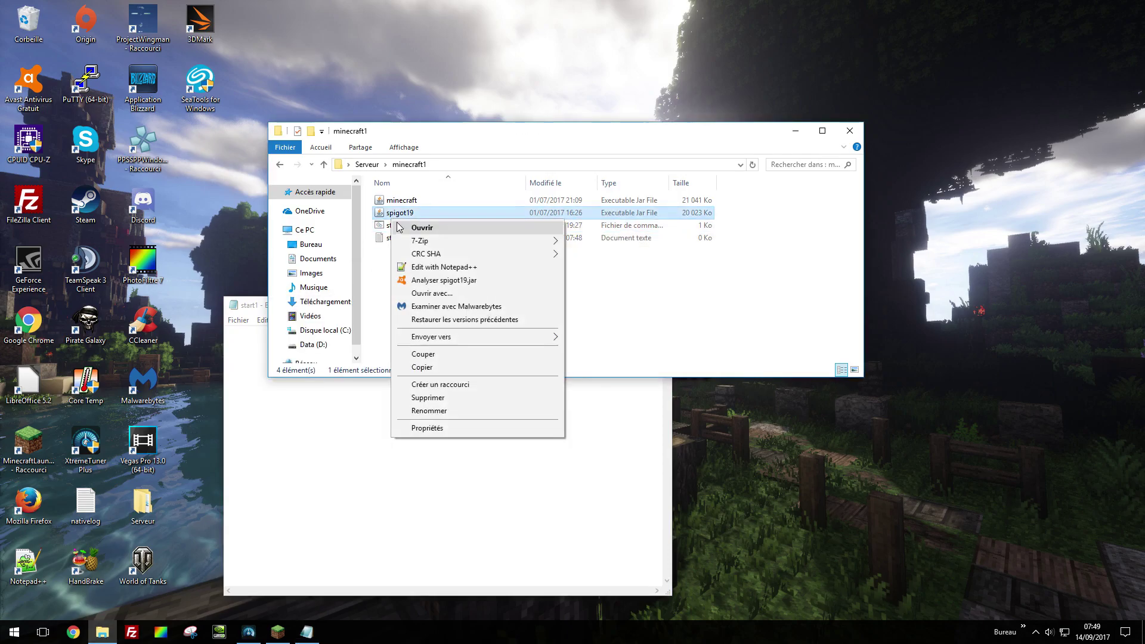
{"action": "key", "text": "Escape"}
{"action": "key", "text": "shift+F10"}
{"action": "left_click", "coordinate": [422, 246]}
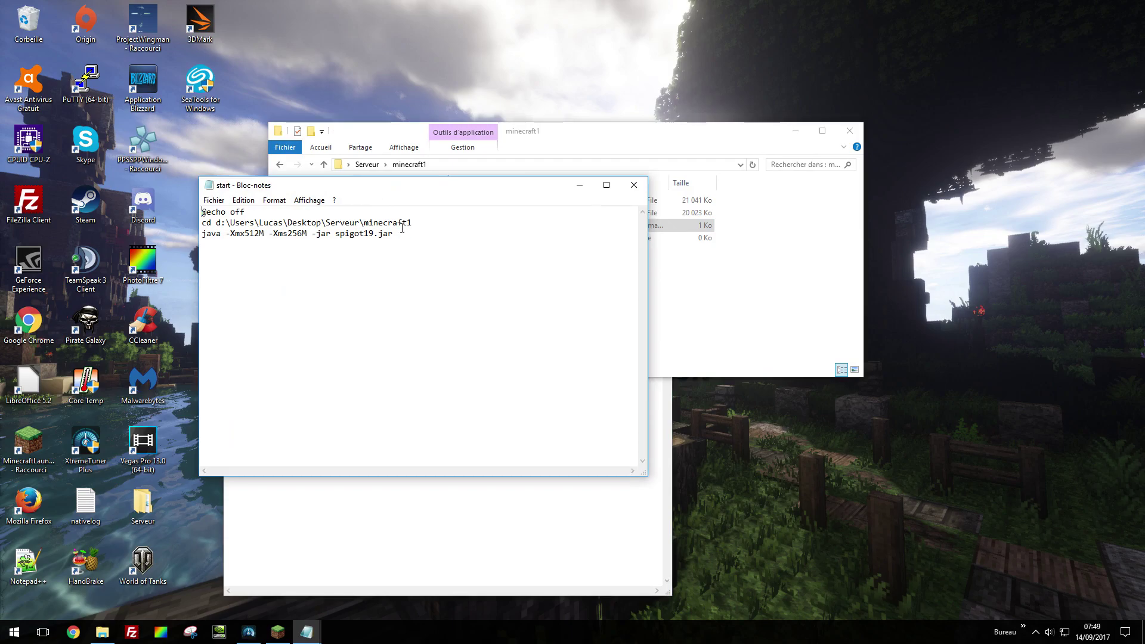
- Copy all the script lines from the start batch file, close it, and paste them into the start1 document
{"action": "left_click_drag", "start_coordinate": [405, 235], "coordinate": [183, 211]}
{"action": "key", "text": "ctrl+c"}
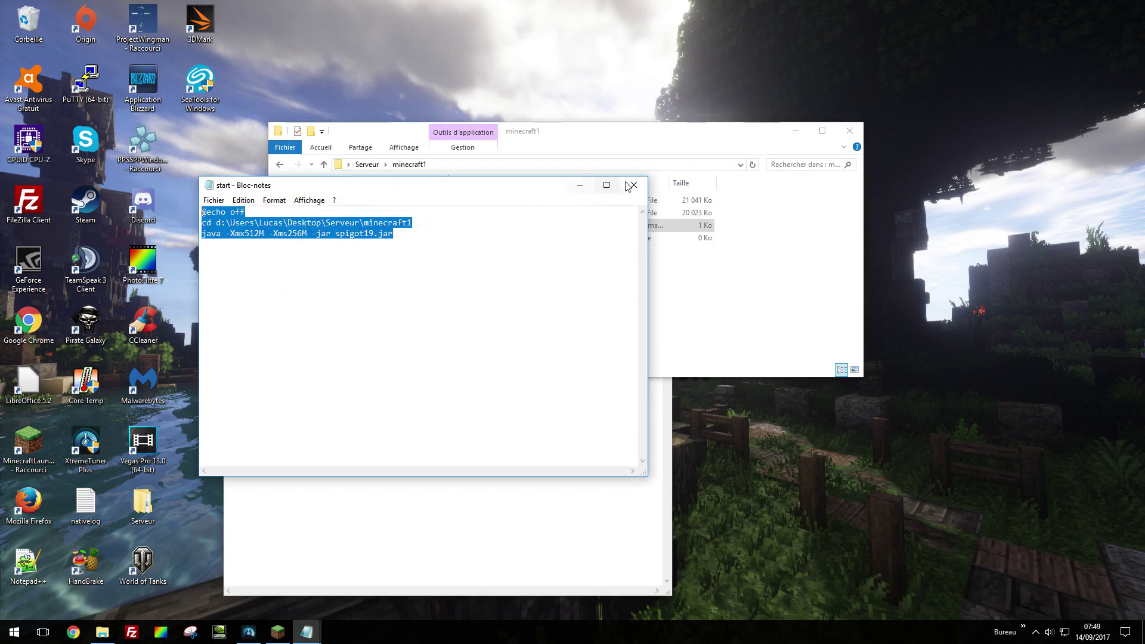
{"action": "left_click", "coordinate": [634, 184]}
{"action": "left_click", "coordinate": [449, 423]}
{"action": "key", "text": "ctrl+v"}
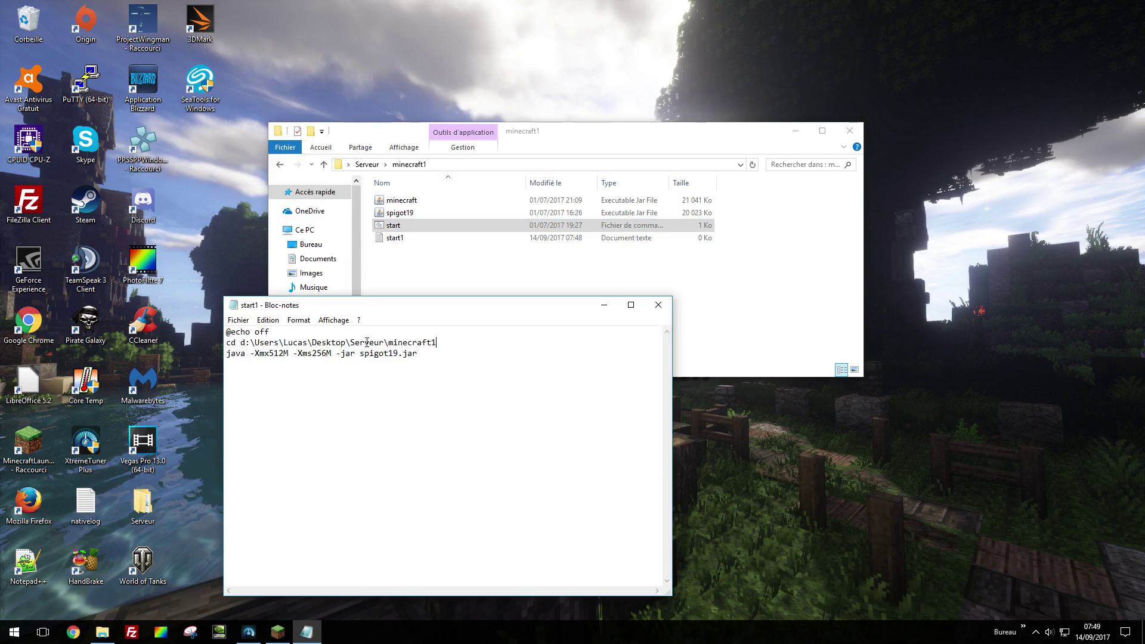
{"action": "key", "text": "End"}
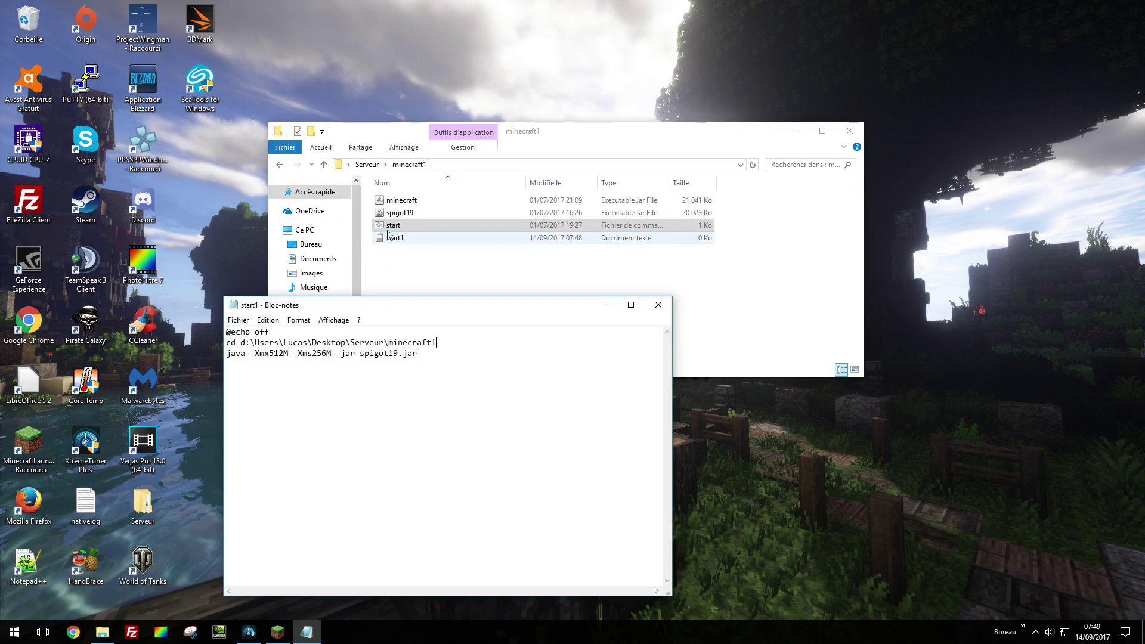
- Change the jar file name in the java line to minecraft, so it reads minecraft.jar
{"action": "left_click", "coordinate": [399, 354]}
{"action": "key", "text": "BackSpace"}
{"action": "key", "text": "BackSpace"}
{"action": "key", "text": "BackSpace"}
{"action": "key", "text": "BackSpace"}
{"action": "key", "text": "BackSpace"}
{"action": "key", "text": "BackSpace"}
{"action": "key", "text": "BackSpace"}
{"action": "key", "text": "BackSpace"}
{"action": "type", "text": "minecraft"}
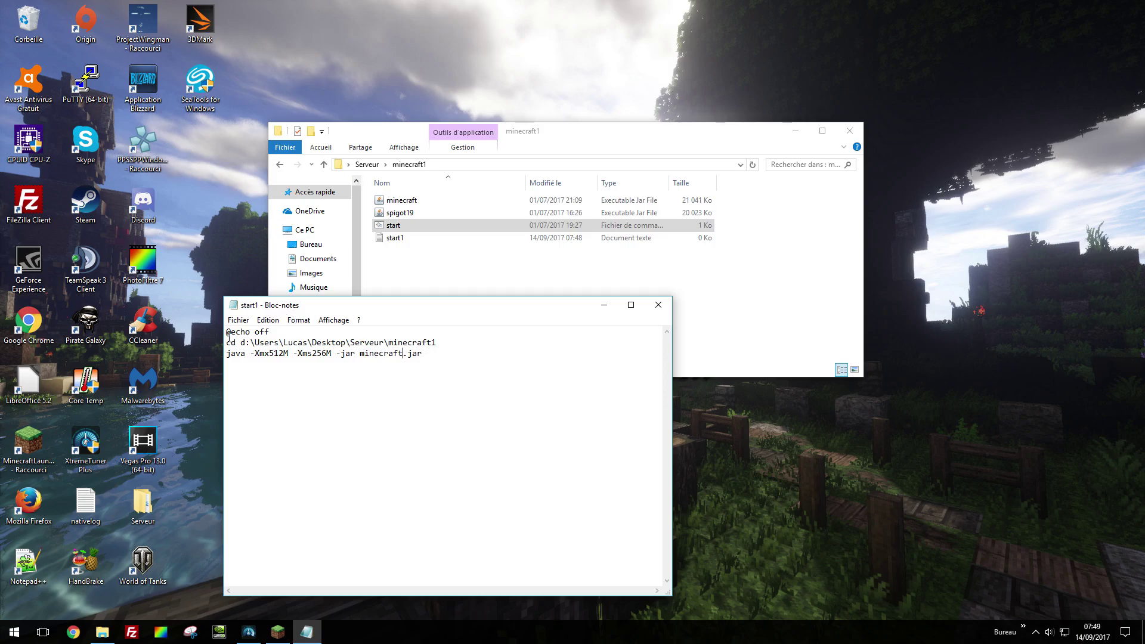
- Compare the path in the cd line with the minecraft1 folder's address and examine the java line's memory arguments
{"action": "left_click_drag", "start_coordinate": [226, 343], "coordinate": [237, 345]}
{"action": "left_click", "coordinate": [237, 344]}
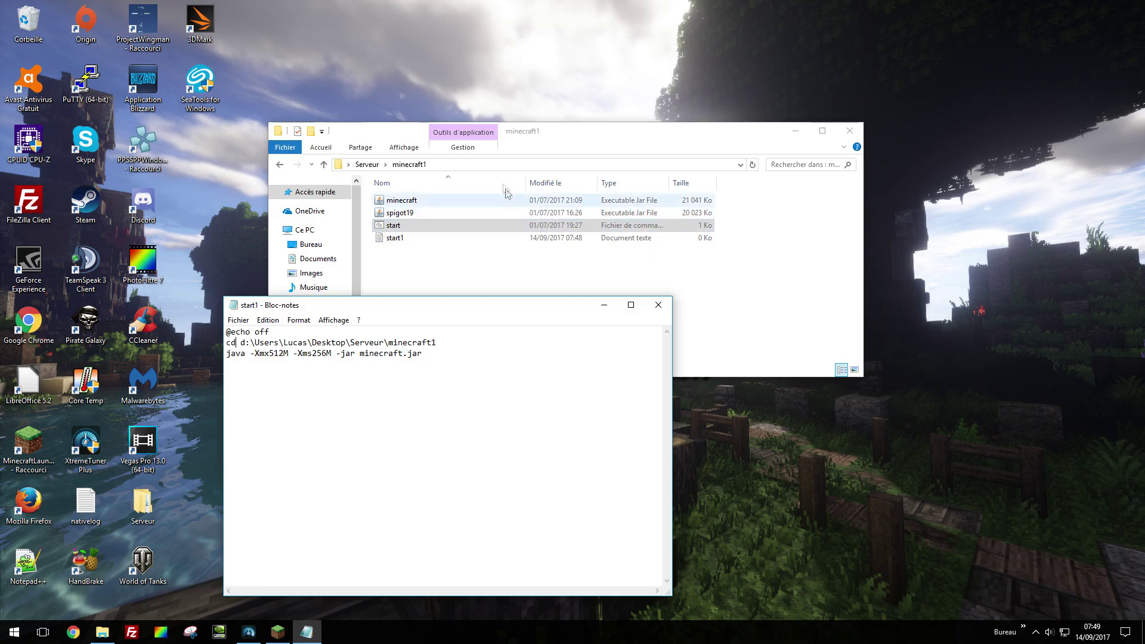
{"action": "left_click", "coordinate": [486, 169]}
{"action": "left_click", "coordinate": [487, 169]}
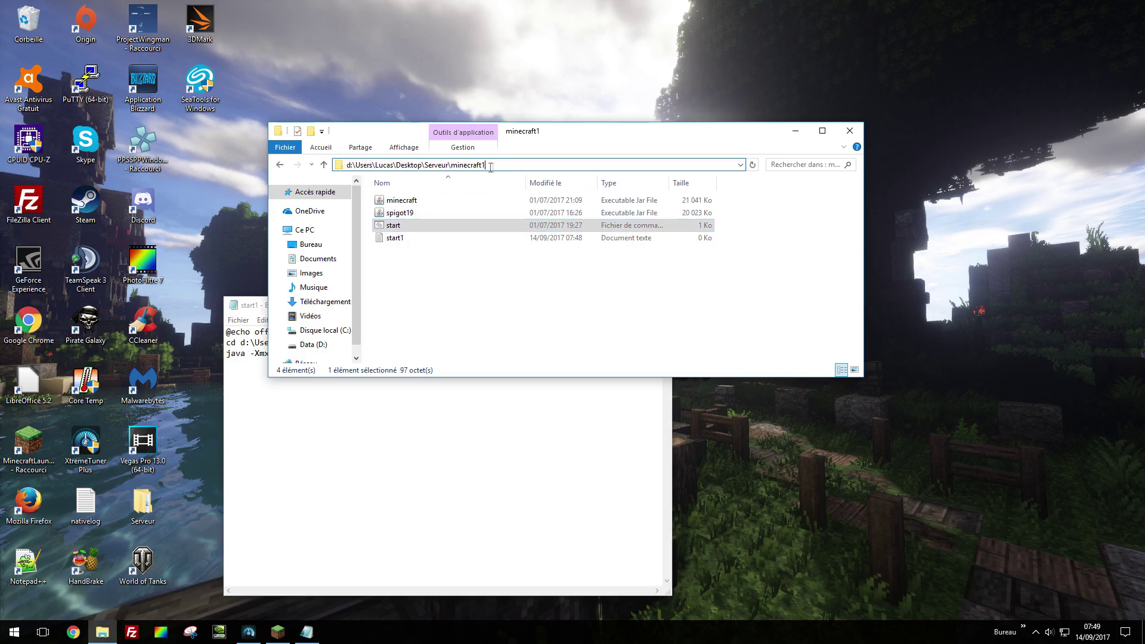
{"action": "left_click", "coordinate": [450, 398]}
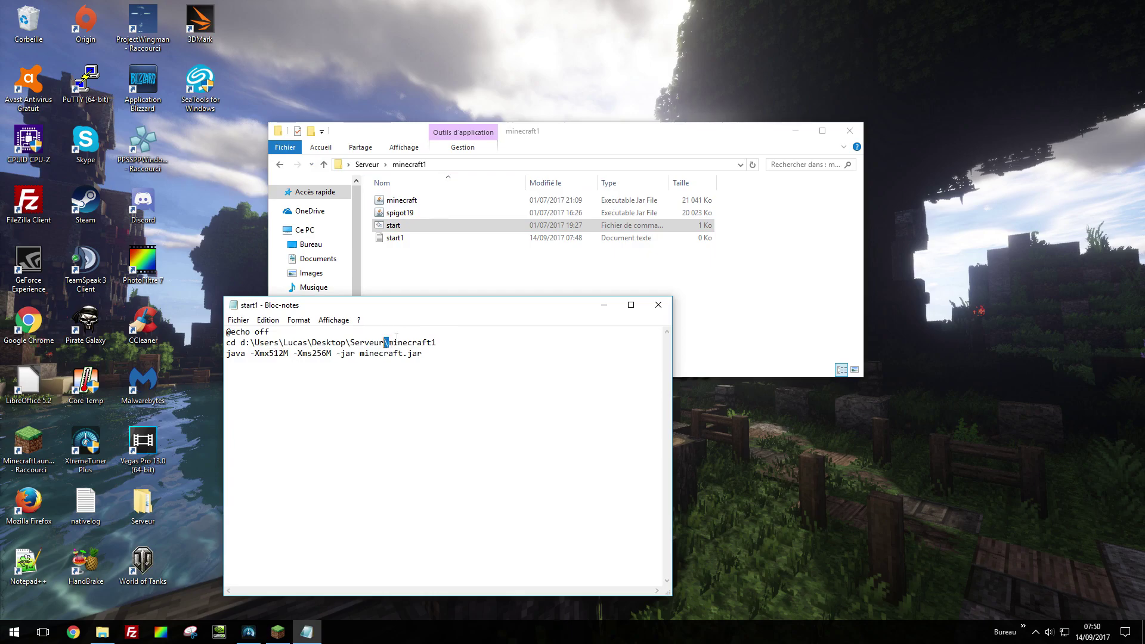
{"action": "left_click", "coordinate": [462, 337]}
{"action": "left_click_drag", "start_coordinate": [227, 354], "coordinate": [244, 355]}
{"action": "left_click", "coordinate": [252, 351]}
{"action": "left_click_drag", "start_coordinate": [250, 354], "coordinate": [288, 347]}
{"action": "left_click_drag", "start_coordinate": [294, 354], "coordinate": [332, 353]}
- Set the -Xmx memory value in the java line to 1024M
{"action": "left_click_drag", "start_coordinate": [284, 354], "coordinate": [269, 355]}
{"action": "type", "text": "102"}
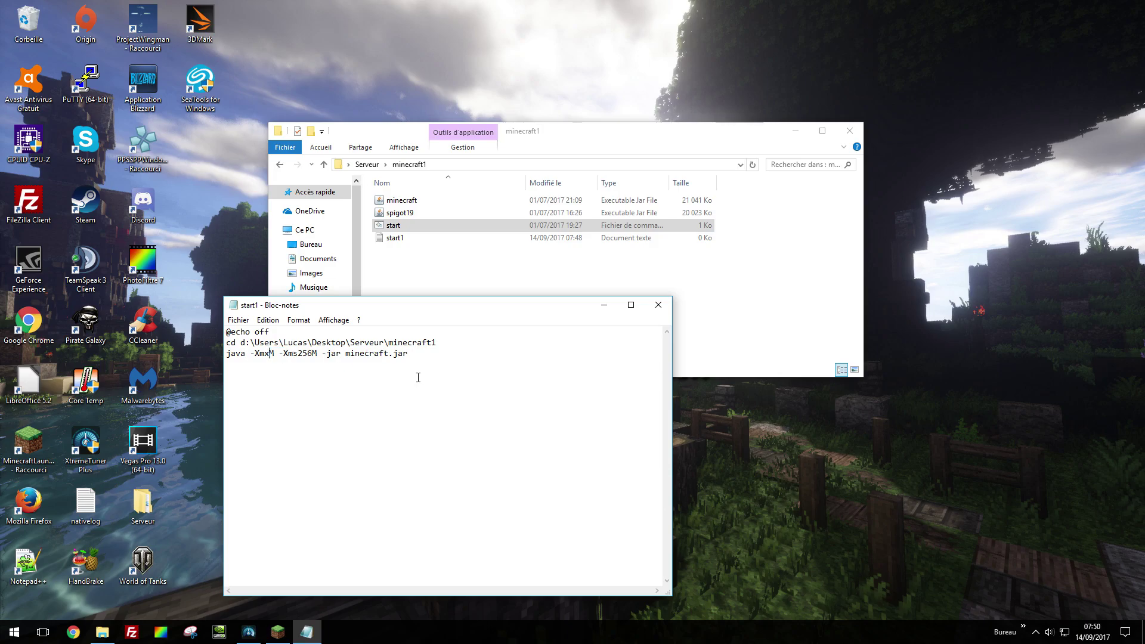
{"action": "type", "text": "4"}
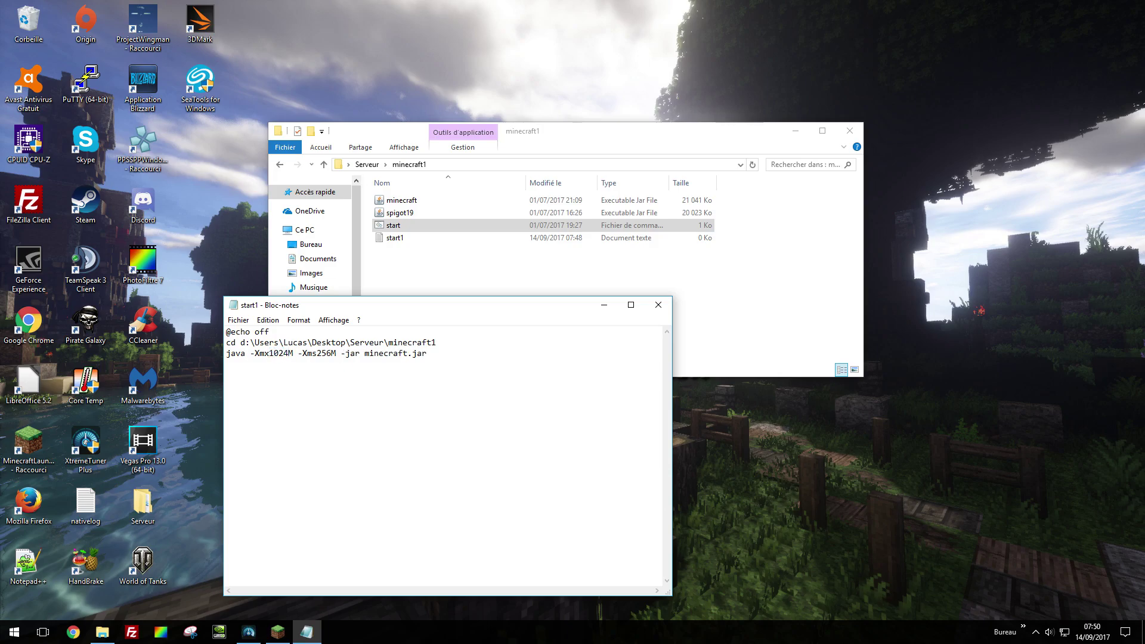
- Change the -Xmx memory value in the java line to 1G
{"action": "key", "text": "BackSpace"}
{"action": "key", "text": "BackSpace"}
{"action": "key", "text": "BackSpace"}
{"action": "key", "text": "BackSpace"}
{"action": "type", "text": "G"}
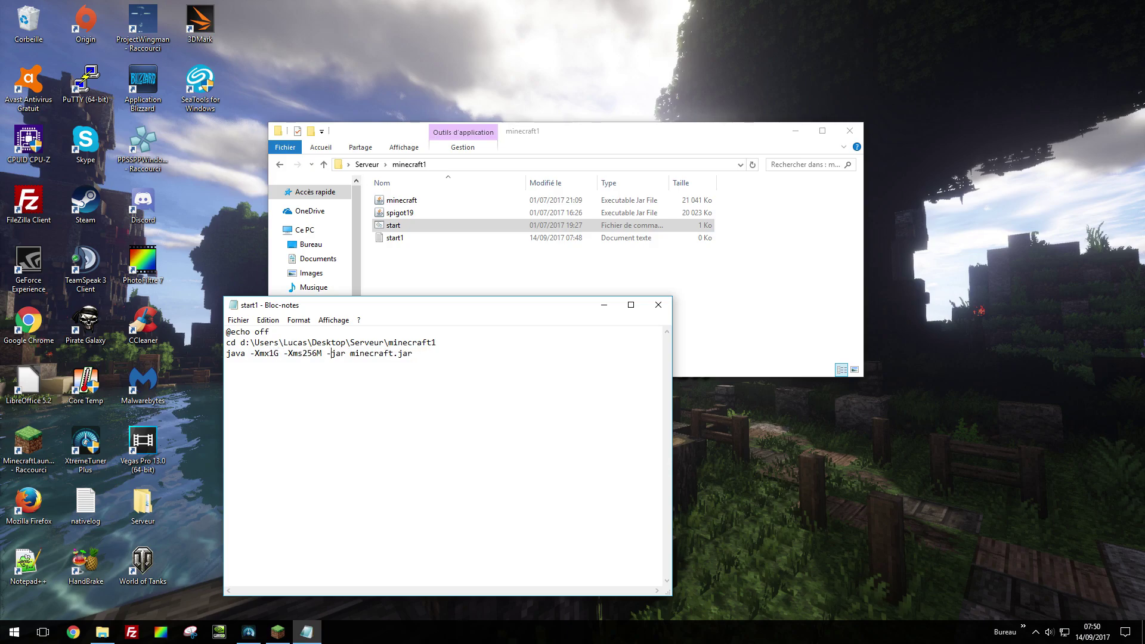
- Review the -Xmx, -jar and -Xms arguments and the jar file name in the java line
{"action": "left_click", "coordinate": [271, 353]}
{"action": "left_click", "coordinate": [267, 352], "text": "shift"}
{"action": "left_click", "coordinate": [251, 354], "text": "shift"}
{"action": "left_click_drag", "start_coordinate": [327, 354], "coordinate": [426, 353]}
{"action": "left_click", "coordinate": [351, 354]}
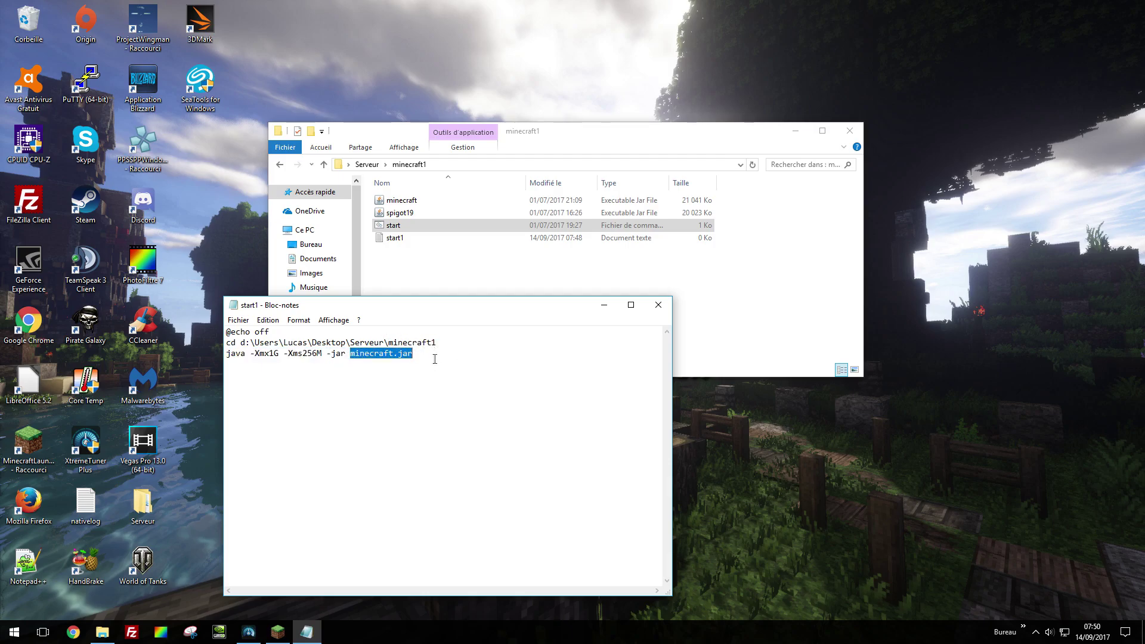
{"action": "left_click", "coordinate": [436, 359]}
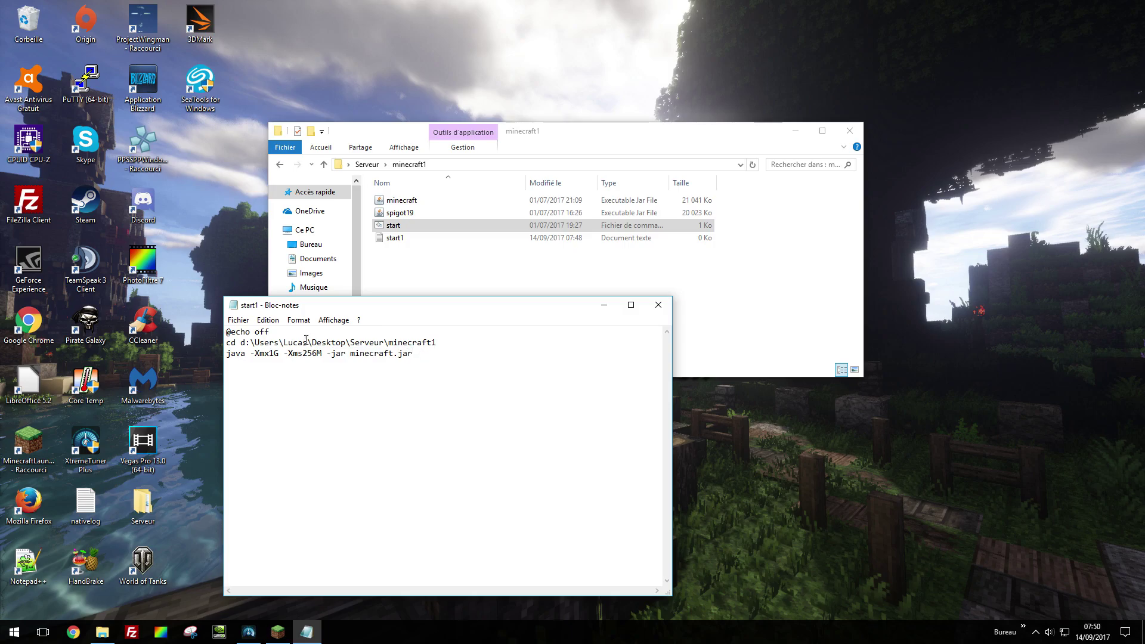
{"action": "left_click_drag", "start_coordinate": [284, 353], "coordinate": [323, 354]}
{"action": "left_click", "coordinate": [436, 354]}
{"action": "type", "text": "--hel"}
{"action": "key", "text": "BackSpace"}
{"action": "key", "text": "BackSpace"}
{"action": "key", "text": "BackSpace"}
{"action": "key", "text": "BackSpace"}
{"action": "key", "text": "BackSpace"}
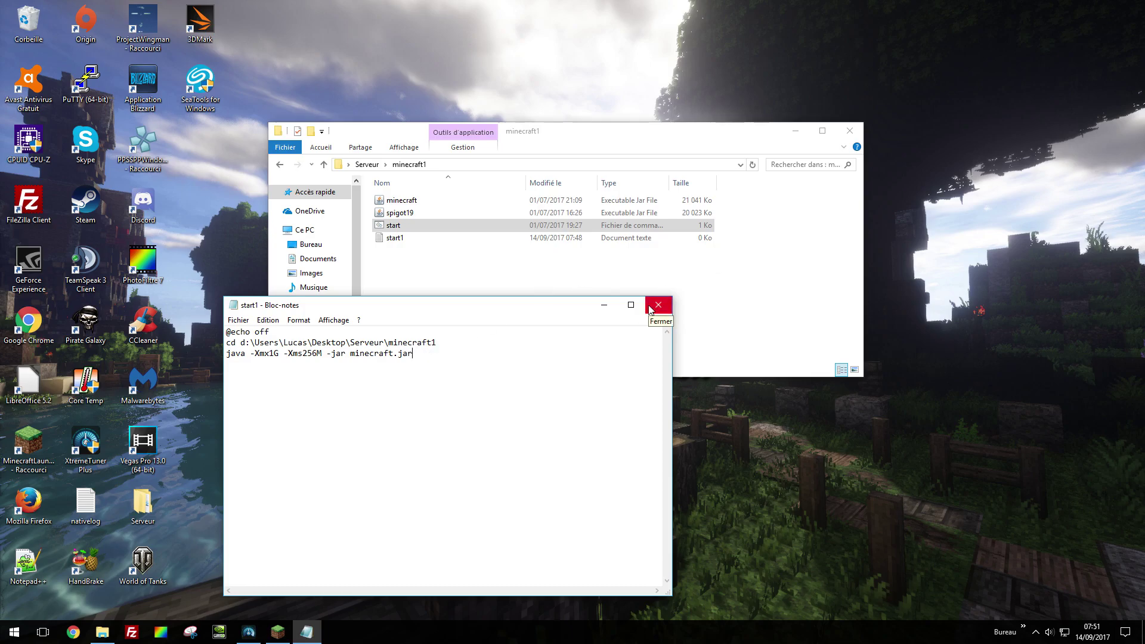
- Start saving the script as a new file with the type Tous les fichiers and the name start1.bat
{"action": "left_click", "coordinate": [238, 321]}
{"action": "left_click", "coordinate": [268, 363]}
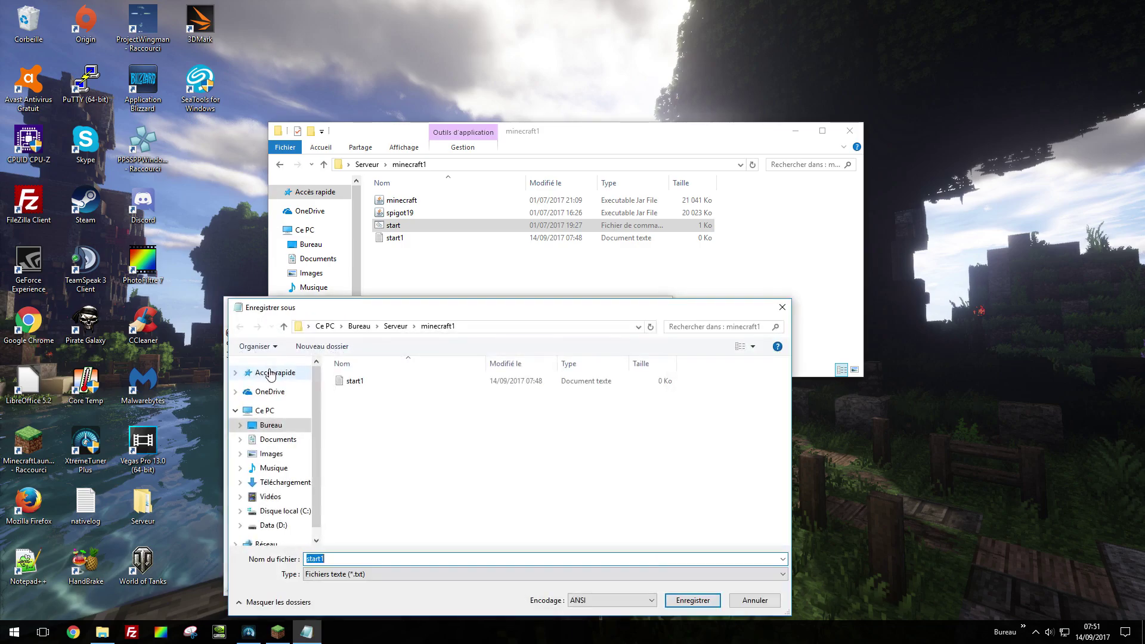
{"action": "left_click", "coordinate": [362, 573]}
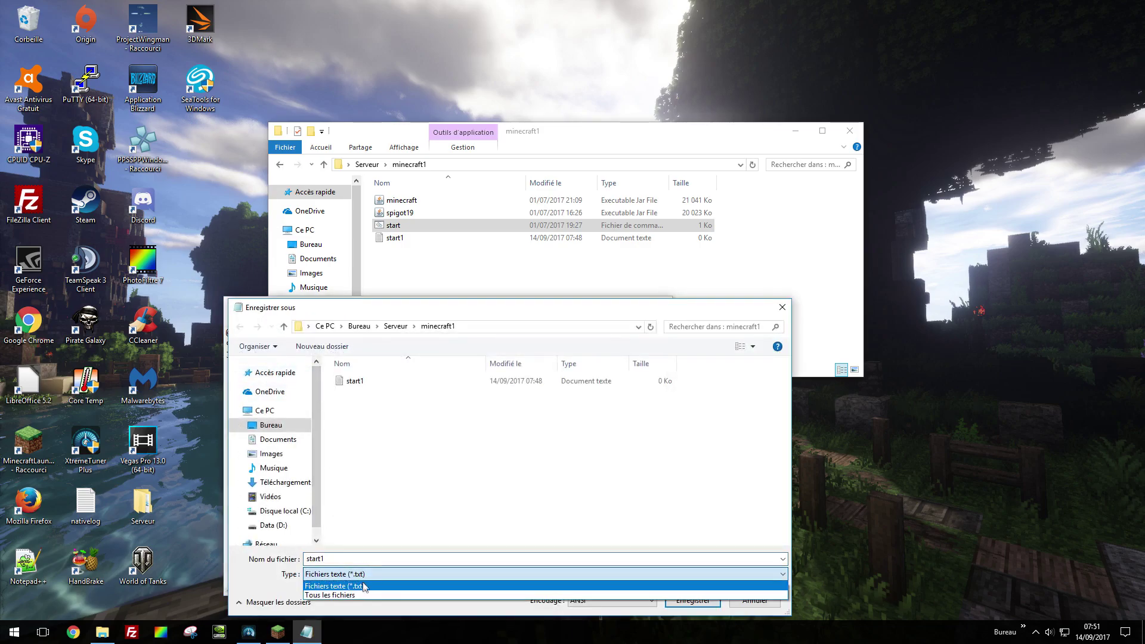
{"action": "left_click", "coordinate": [367, 594]}
{"action": "double_click", "coordinate": [355, 557]}
{"action": "left_click", "coordinate": [360, 557]}
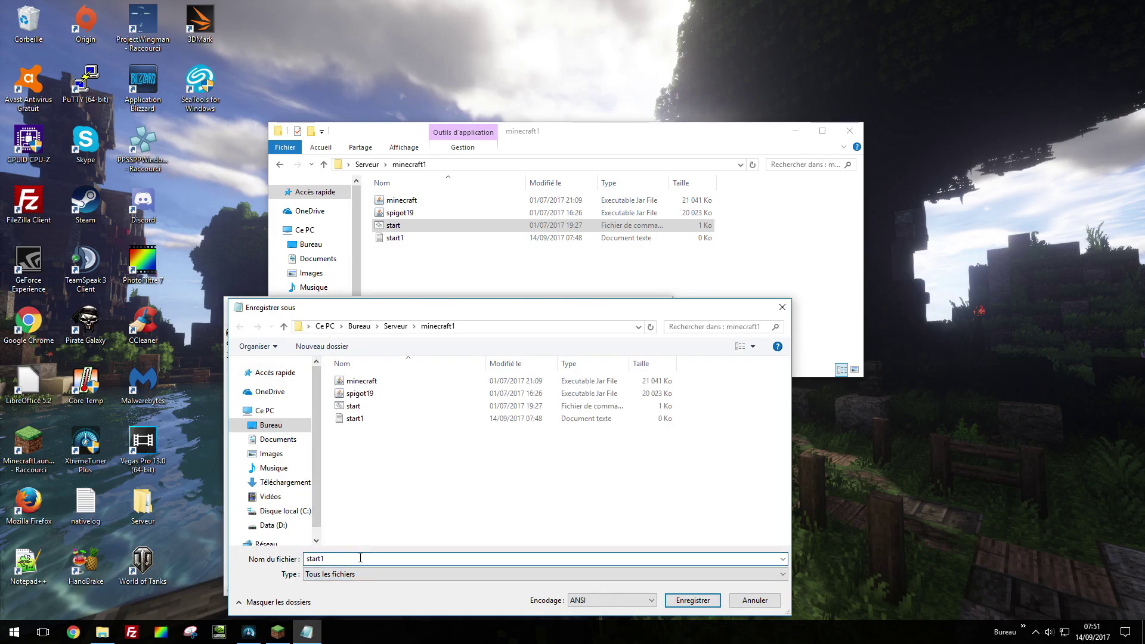
{"action": "type", "text": ".bat"}
- Keep the ANSI encoding, save the batch file in minecraft1, and close Notepad
{"action": "left_click", "coordinate": [648, 600]}
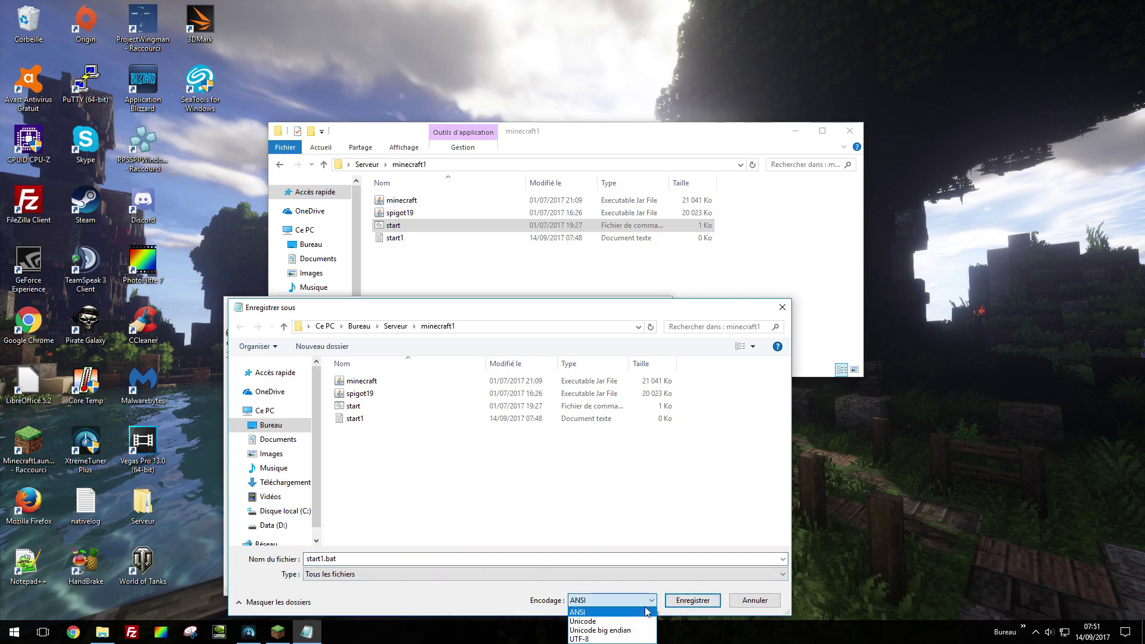
{"action": "left_click", "coordinate": [577, 613]}
{"action": "left_click", "coordinate": [592, 602]}
{"action": "left_click", "coordinate": [592, 601]}
{"action": "left_click", "coordinate": [693, 600]}
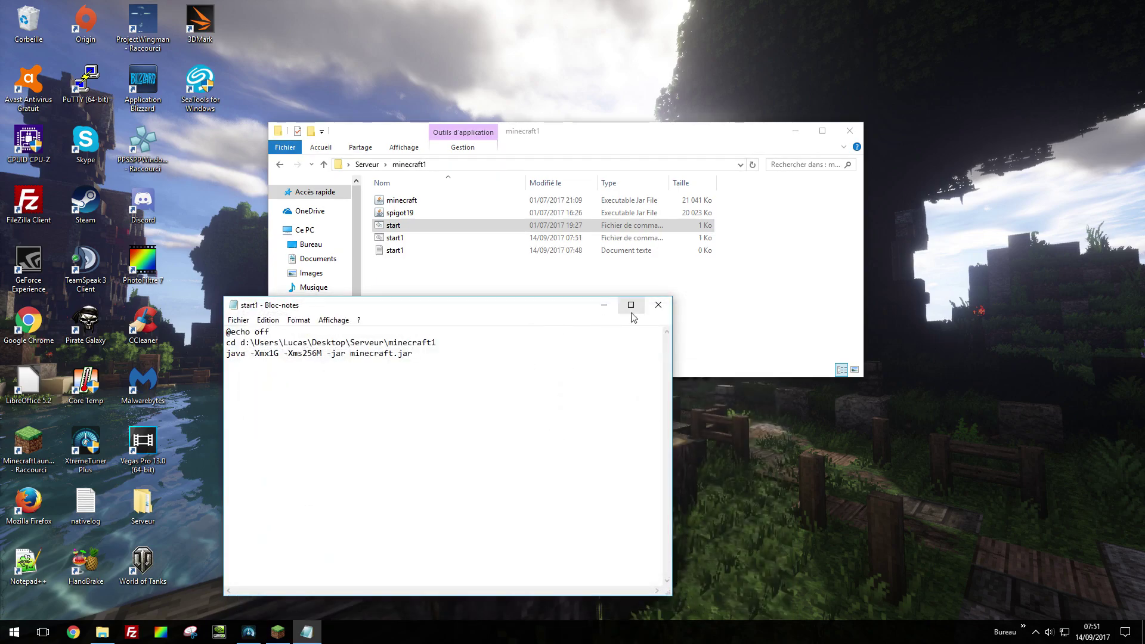
{"action": "left_click", "coordinate": [660, 304]}
- Delete the empty start1 text document from the minecraft1 folder
{"action": "left_click", "coordinate": [447, 254]}
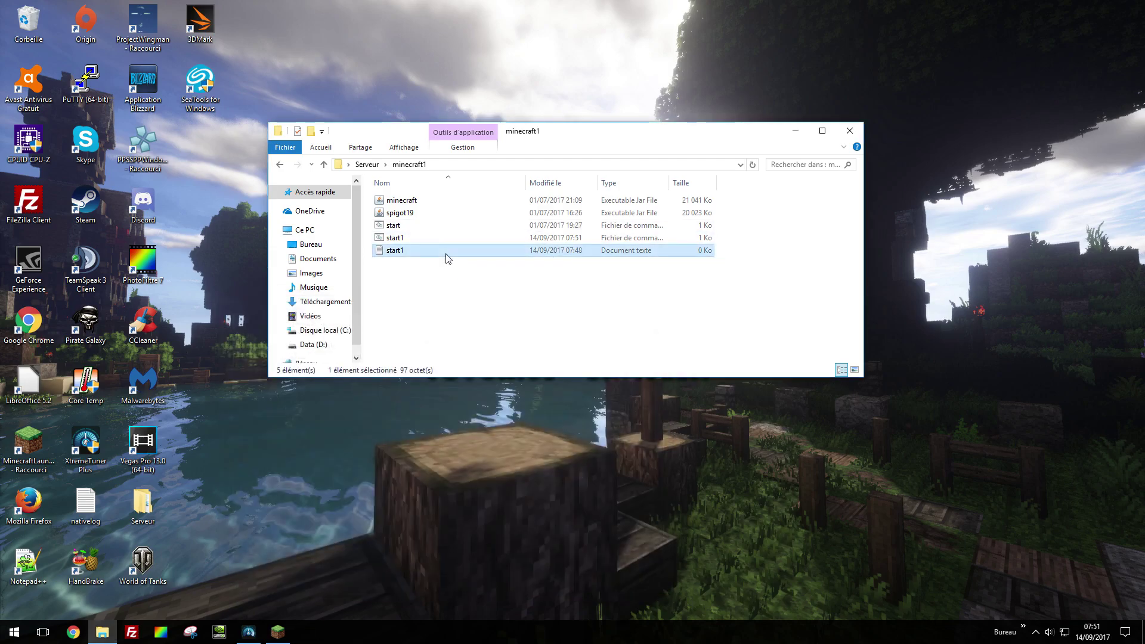
{"action": "key", "text": "Delete"}
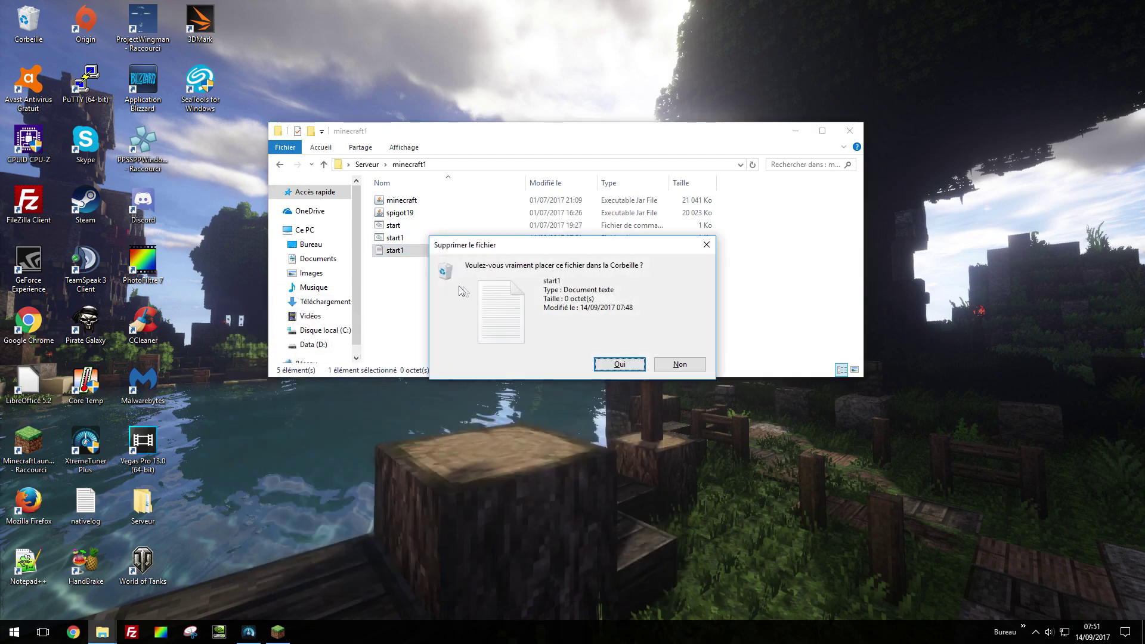
{"action": "left_click", "coordinate": [626, 362]}
{"action": "double_click", "coordinate": [429, 237]}
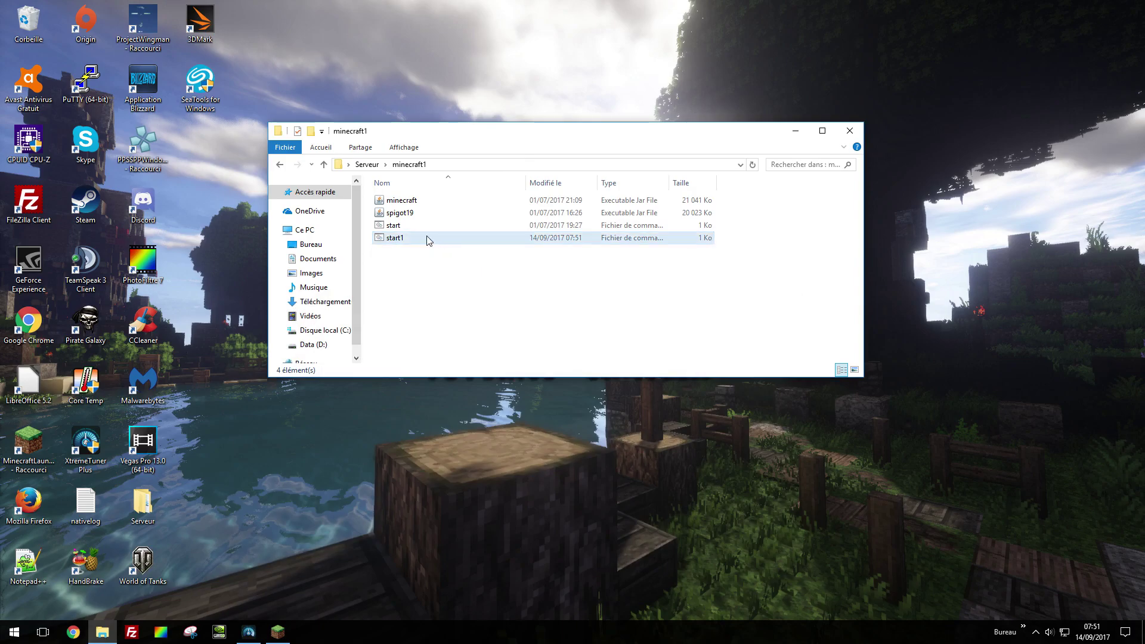
{"action": "right_click", "coordinate": [427, 238]}
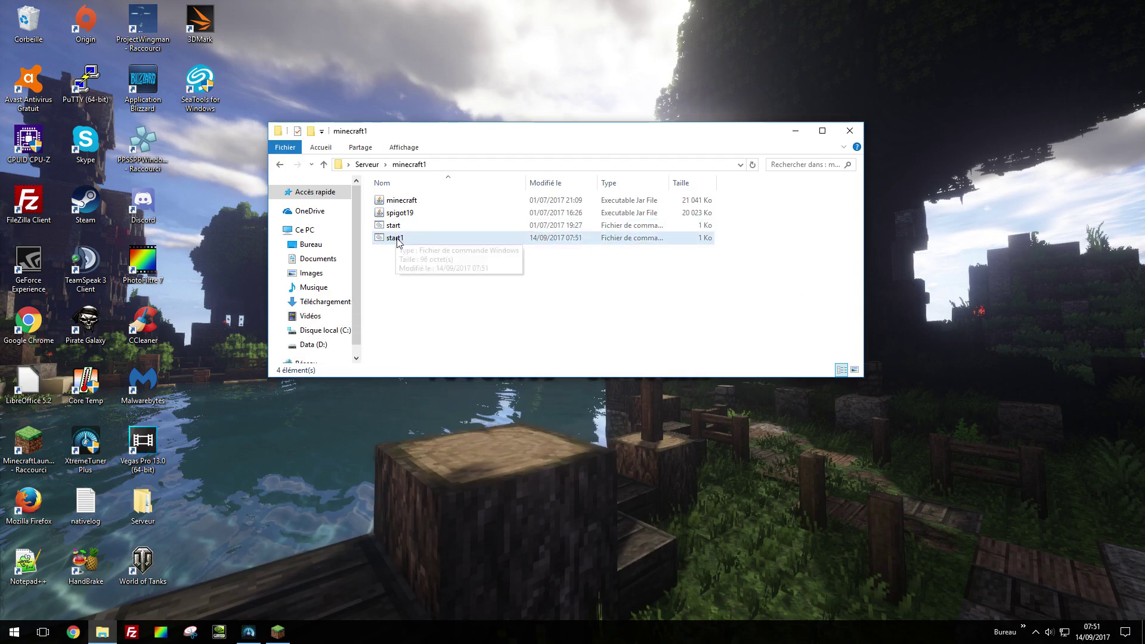
- Open start1.bat for editing to check its script lines, and close it without changes
{"action": "right_click", "coordinate": [398, 239]}
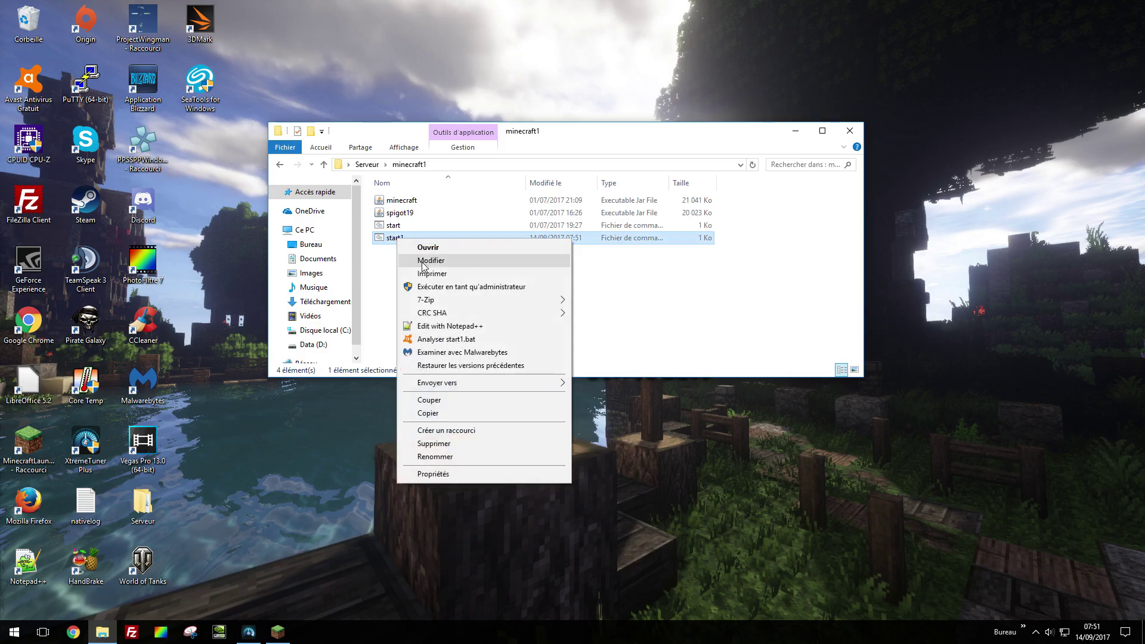
{"action": "left_click", "coordinate": [424, 261]}
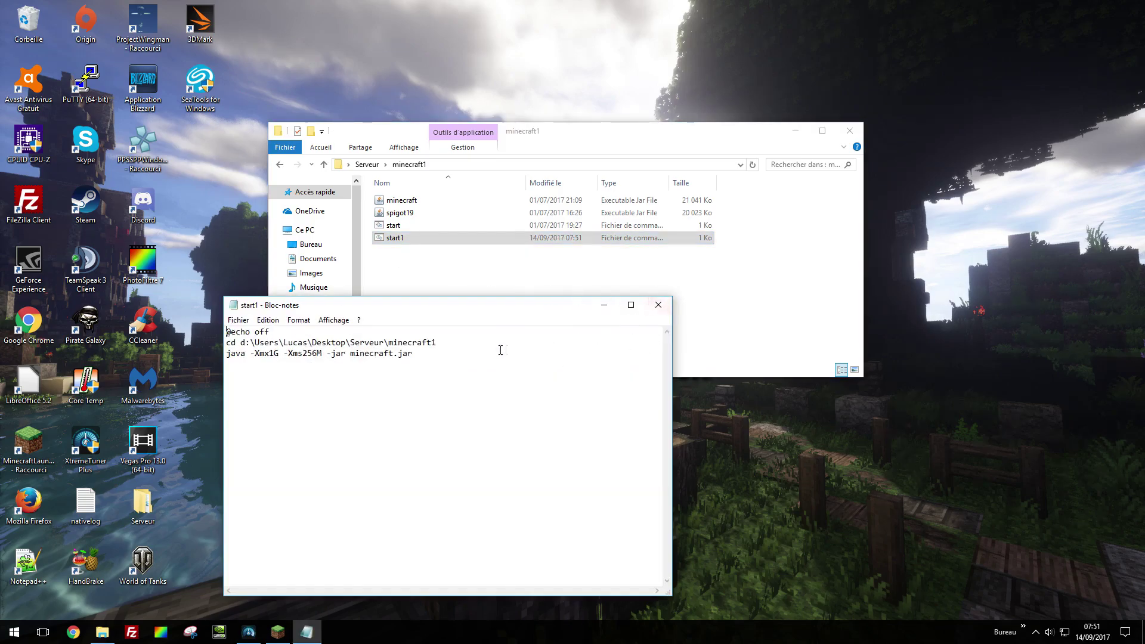
{"action": "left_click", "coordinate": [658, 305]}
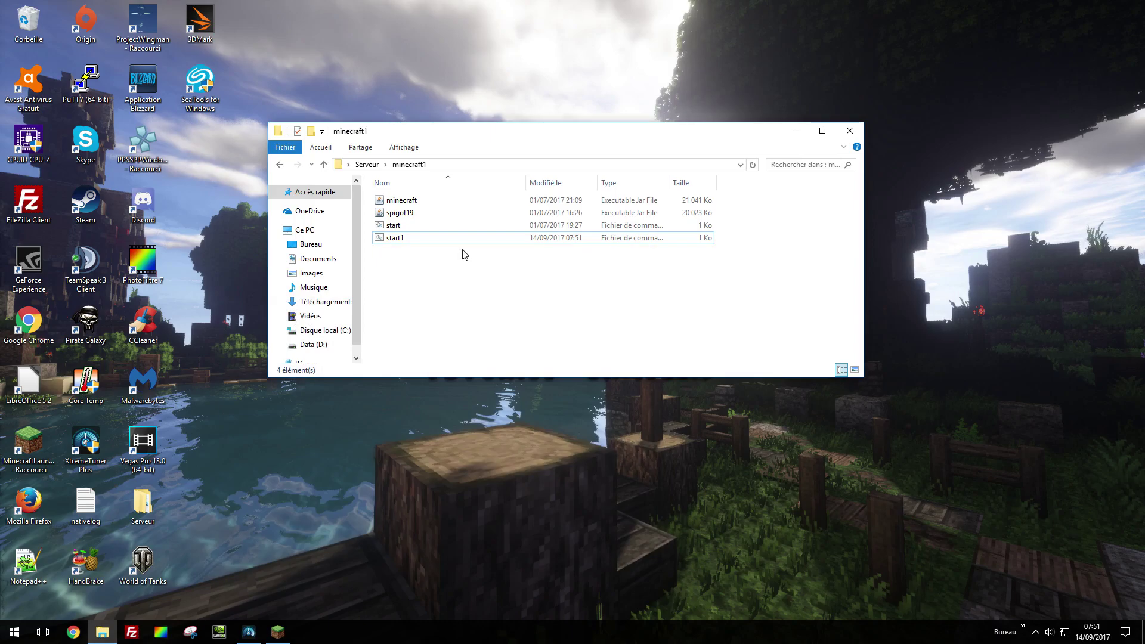
- Run start1.bat and look through the generated server files, including the contents of the logs folder
{"action": "left_click", "coordinate": [400, 240]}
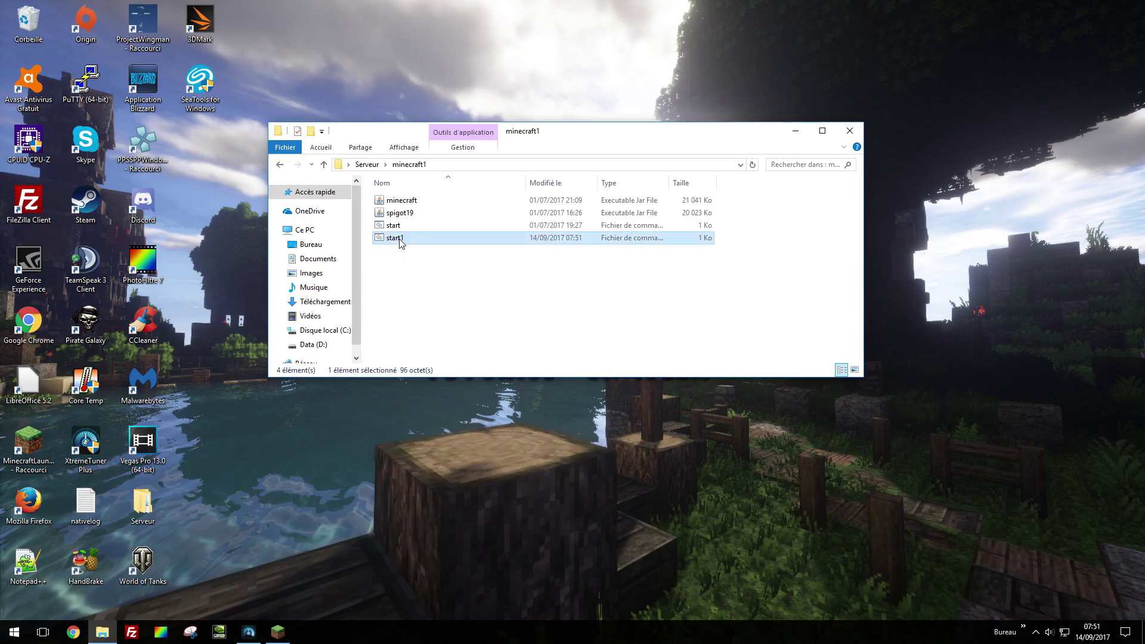
{"action": "double_click", "coordinate": [399, 239]}
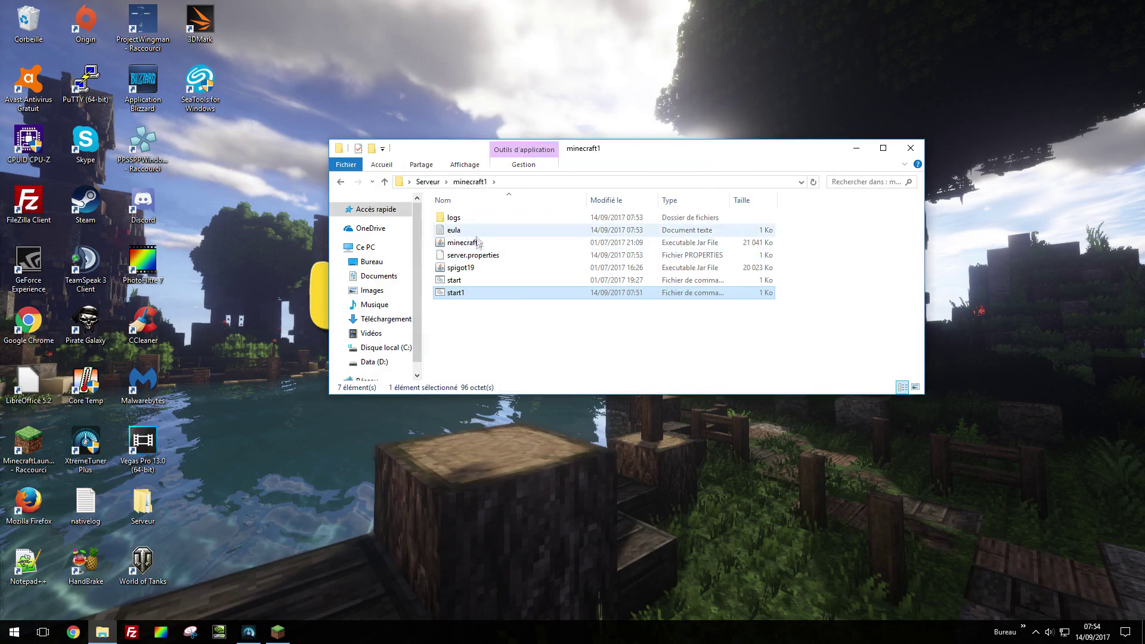
{"action": "left_click", "coordinate": [481, 257]}
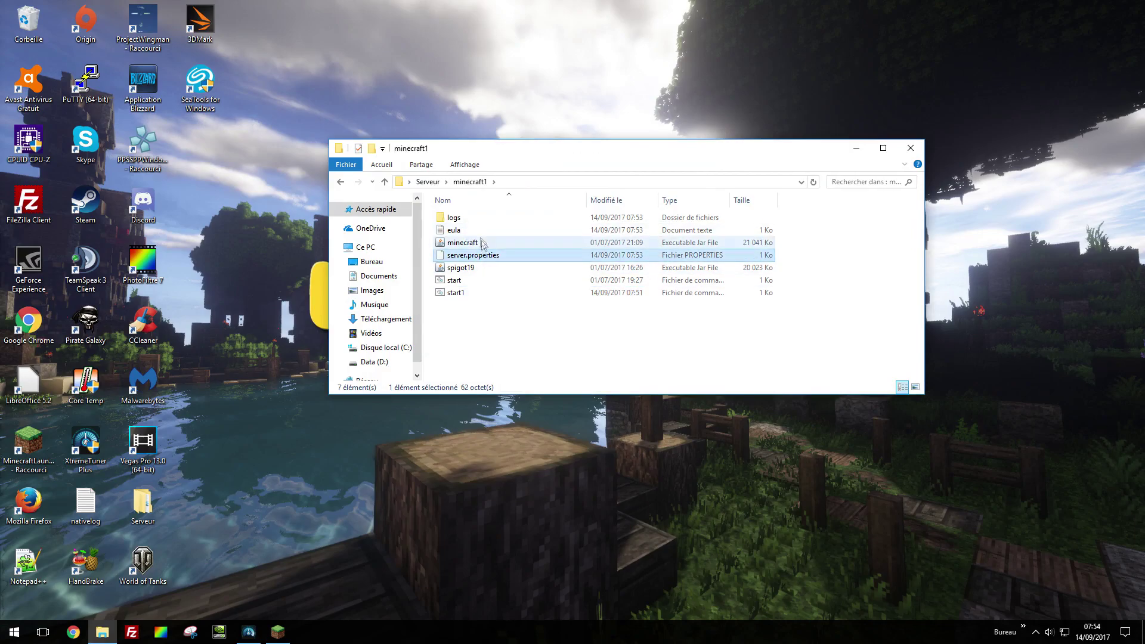
{"action": "left_click", "coordinate": [476, 232]}
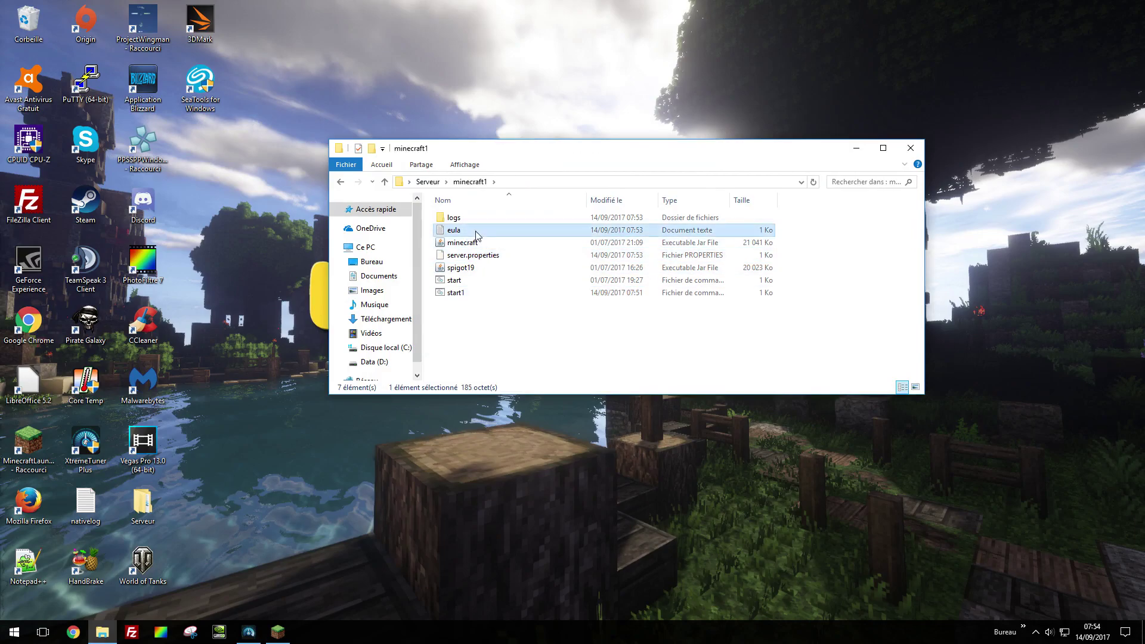
{"action": "double_click", "coordinate": [468, 218]}
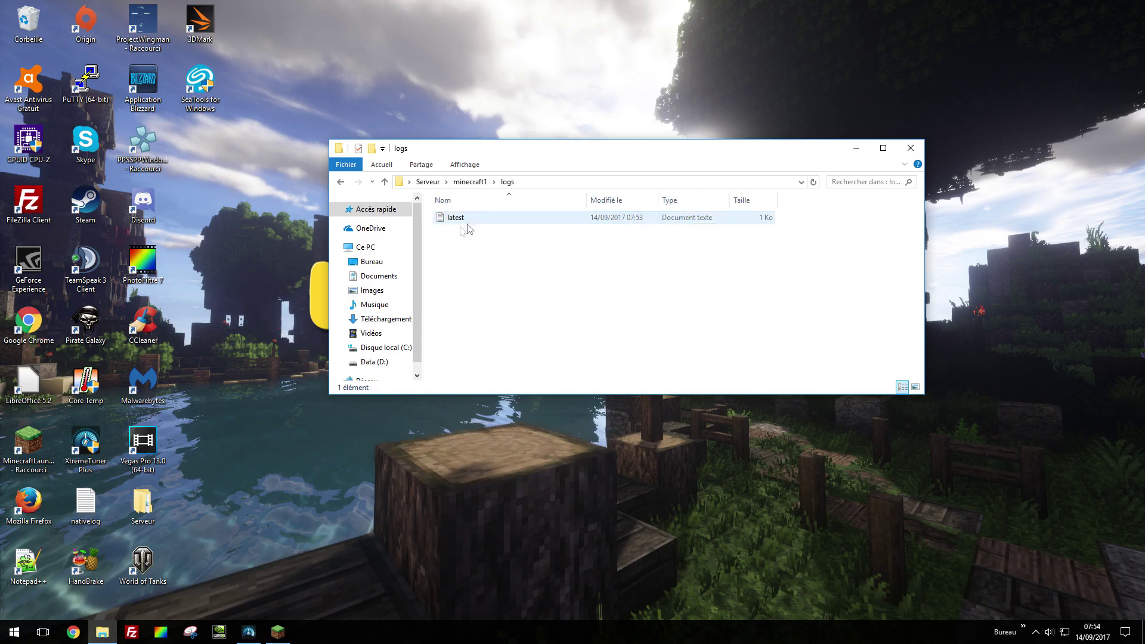
{"action": "left_click", "coordinate": [340, 181]}
- Set eula=true in the eula text file, save it, and close Notepad
{"action": "double_click", "coordinate": [454, 230]}
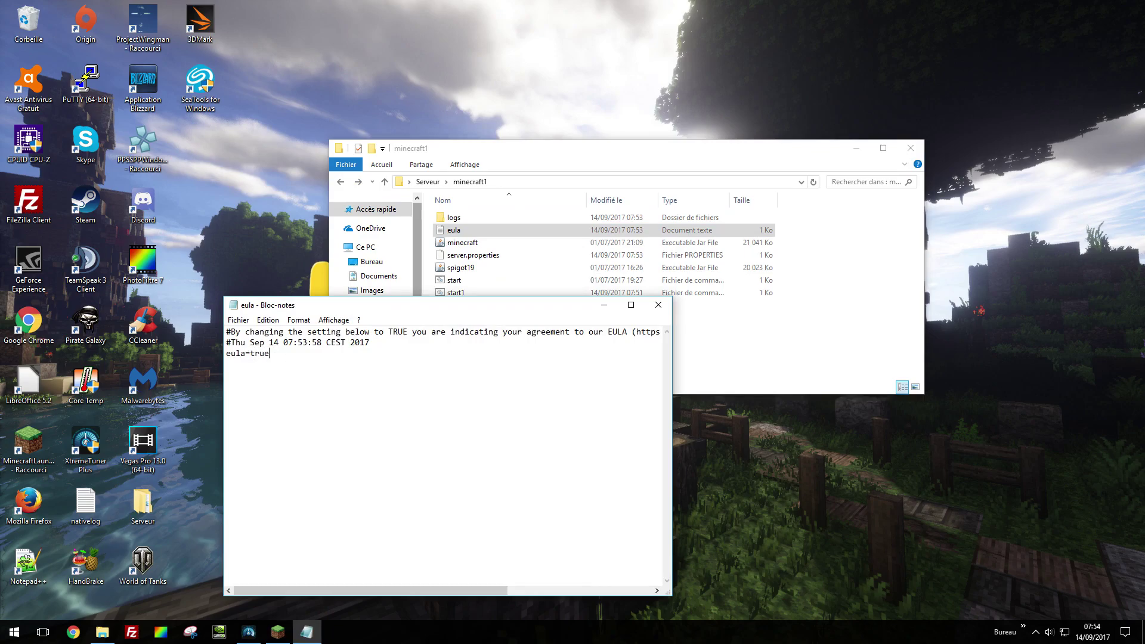
{"action": "left_click", "coordinate": [238, 319]}
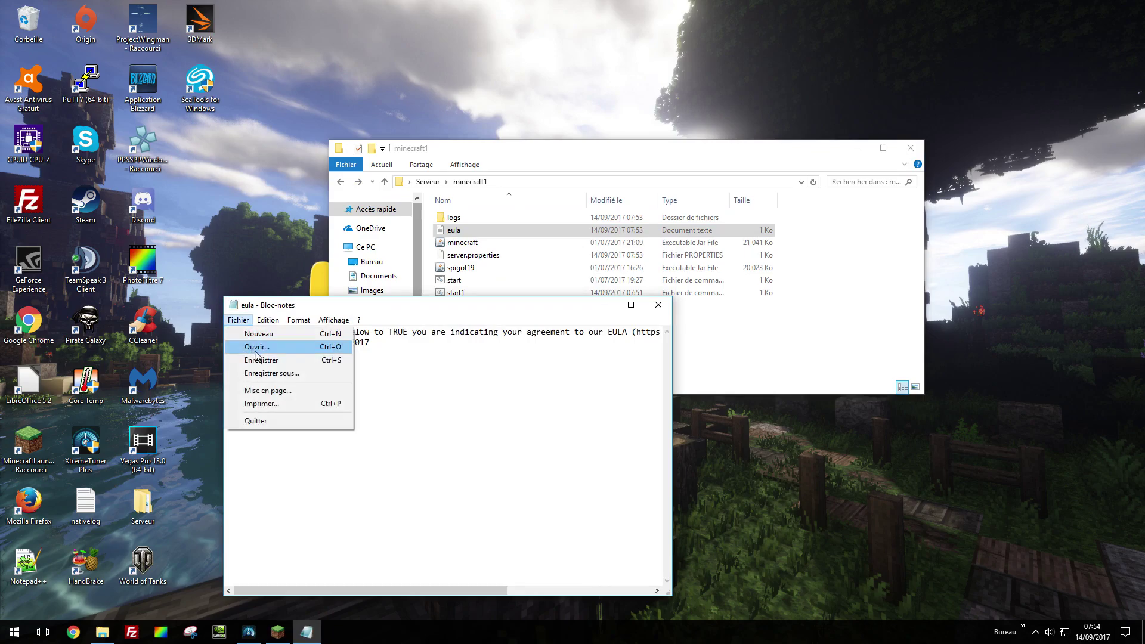
{"action": "left_click", "coordinate": [262, 360]}
{"action": "left_click", "coordinate": [658, 305]}
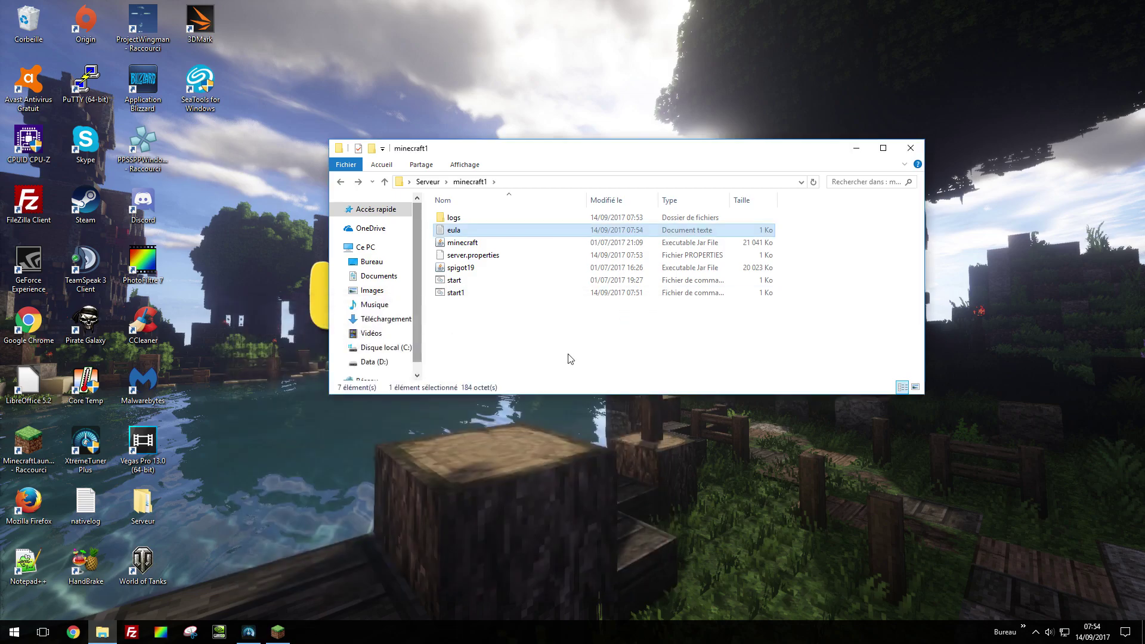
- Run start1.bat again and allow Java(TM) Platform SE binary through the Windows firewall on public networks
{"action": "double_click", "coordinate": [481, 291]}
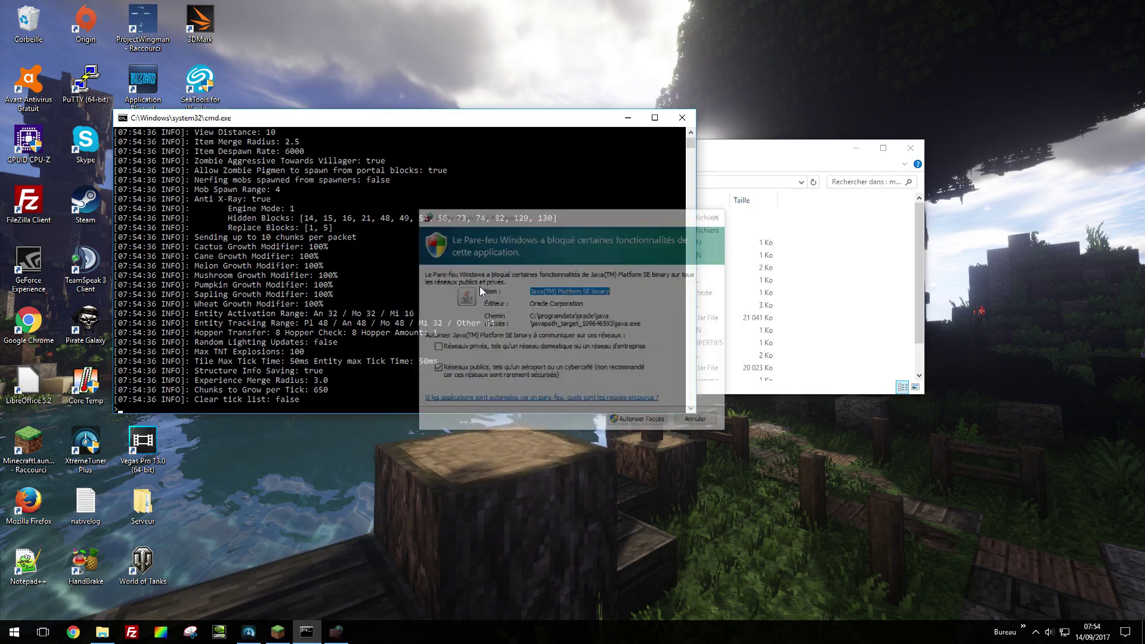
{"action": "left_click", "coordinate": [642, 420]}
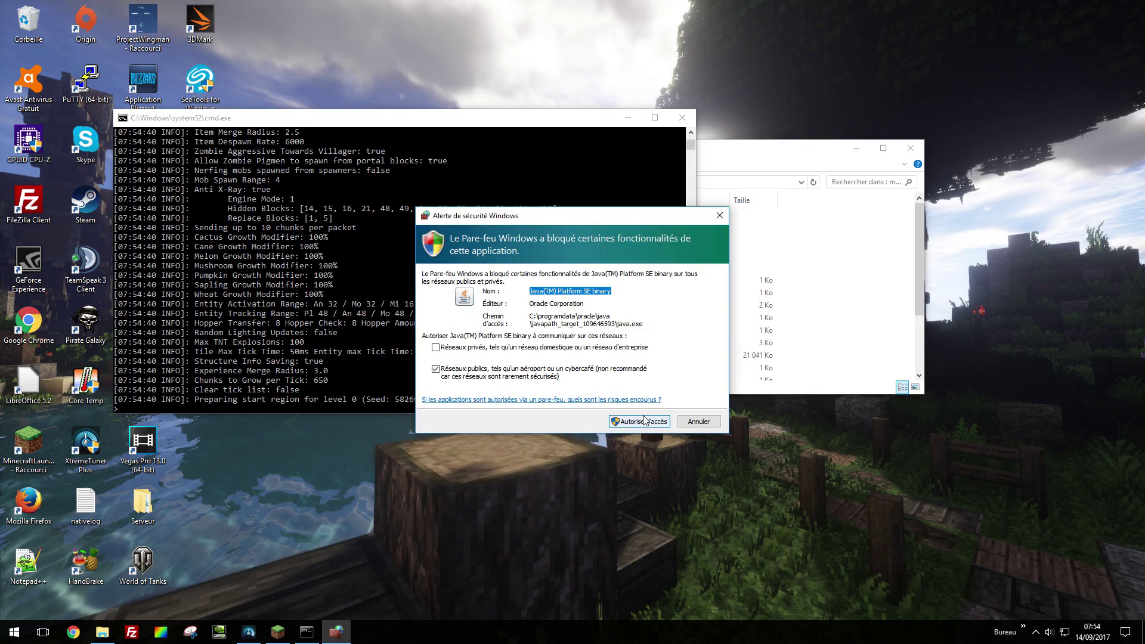
{"action": "left_click", "coordinate": [328, 314]}
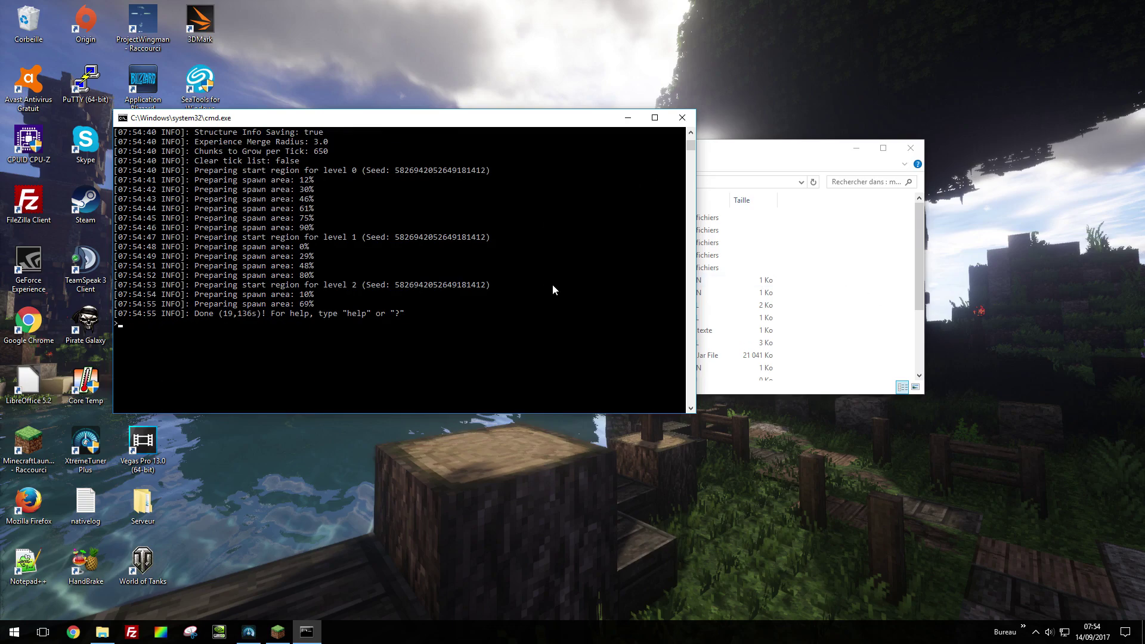
- Switch to the Minecraft Launcher and start the game
{"action": "scroll", "coordinate": [545, 285], "scroll_direction": "up", "scroll_amount": 1}
{"action": "left_click", "coordinate": [278, 632]}
{"action": "left_click", "coordinate": [330, 341]}
- Run the version command in the server console
{"action": "left_click", "coordinate": [420, 385]}
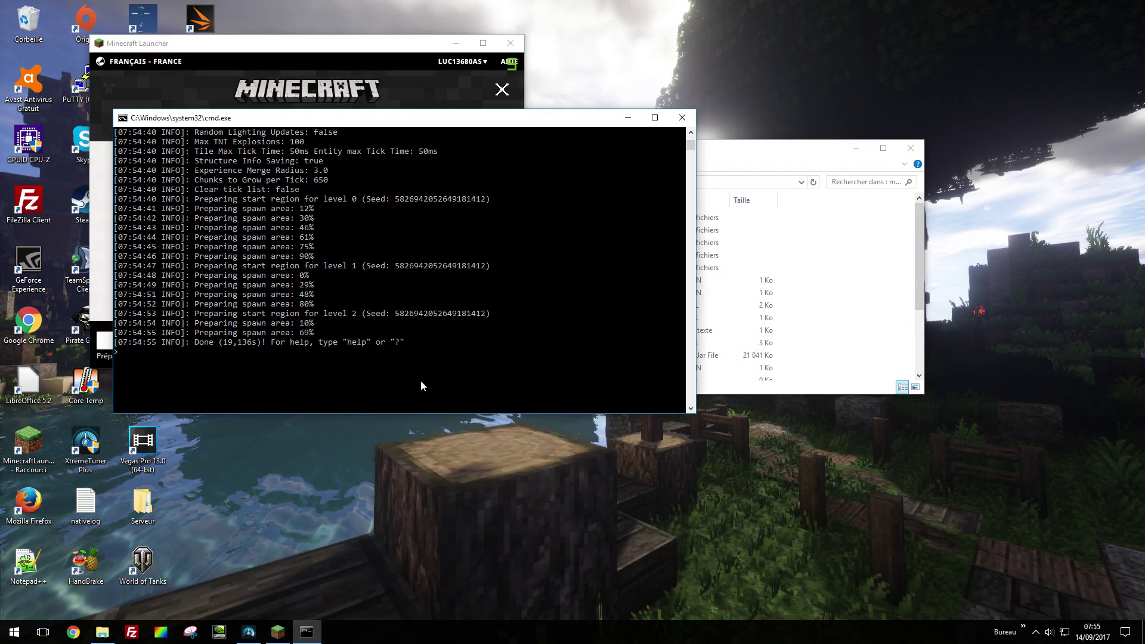
{"action": "type", "text": "version"}
{"action": "key", "text": "Return"}
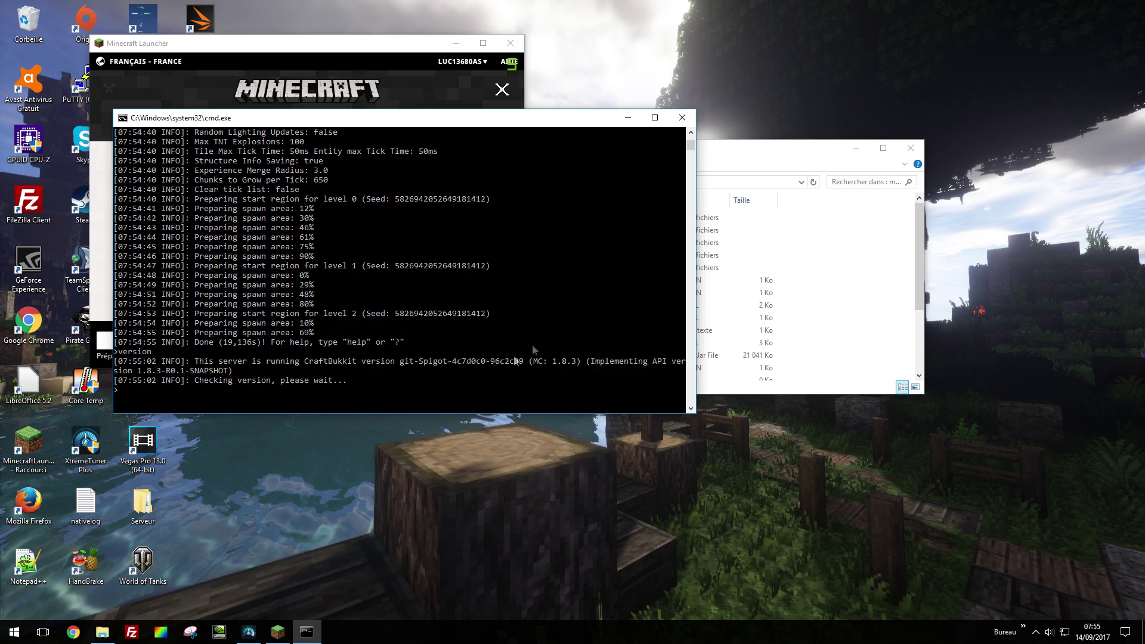
- Examine the generated folders and files in minecraft1 and compare the minecraft and spigot19 jar files
{"action": "left_click", "coordinate": [733, 317]}
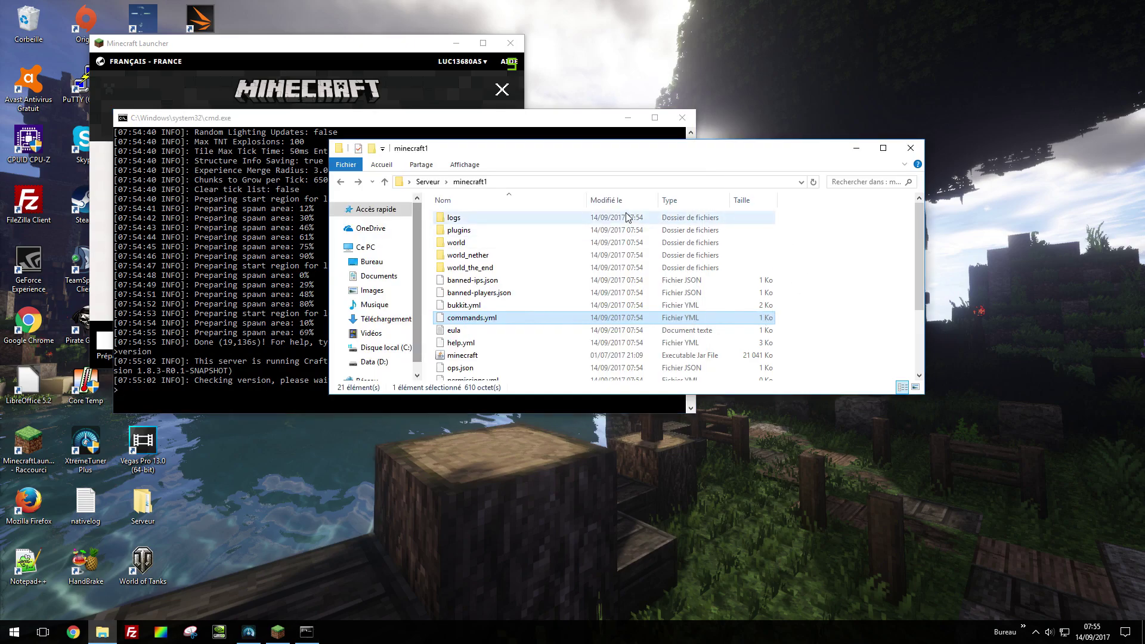
{"action": "scroll", "coordinate": [546, 238], "scroll_direction": "down", "scroll_amount": 3}
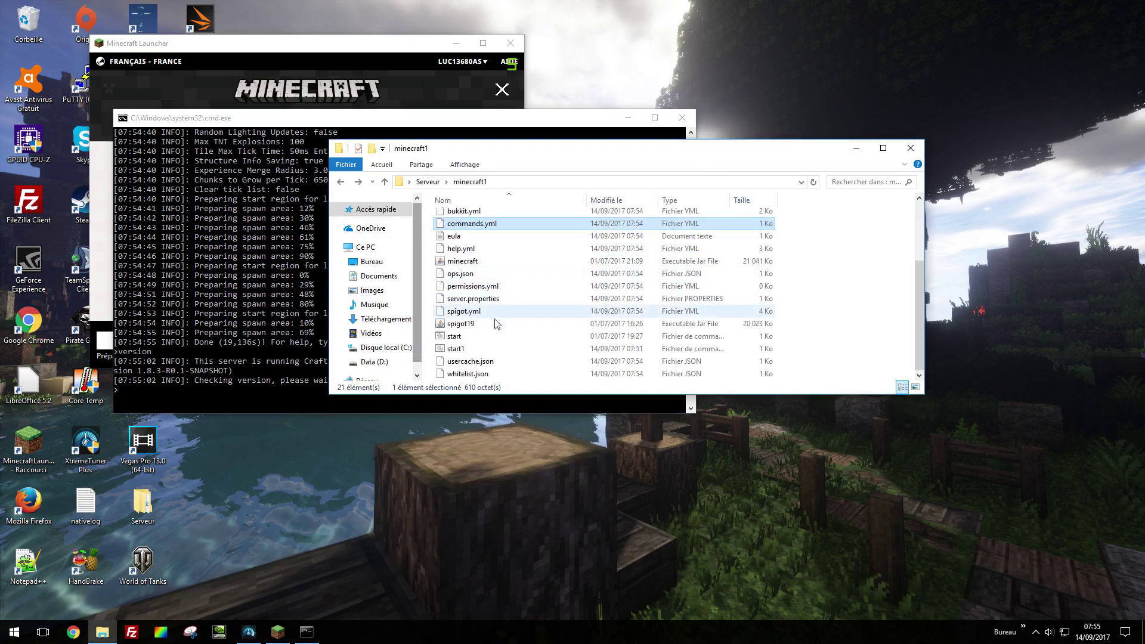
{"action": "key", "text": "m"}
{"action": "scroll", "coordinate": [477, 313], "scroll_direction": "up", "scroll_amount": 3}
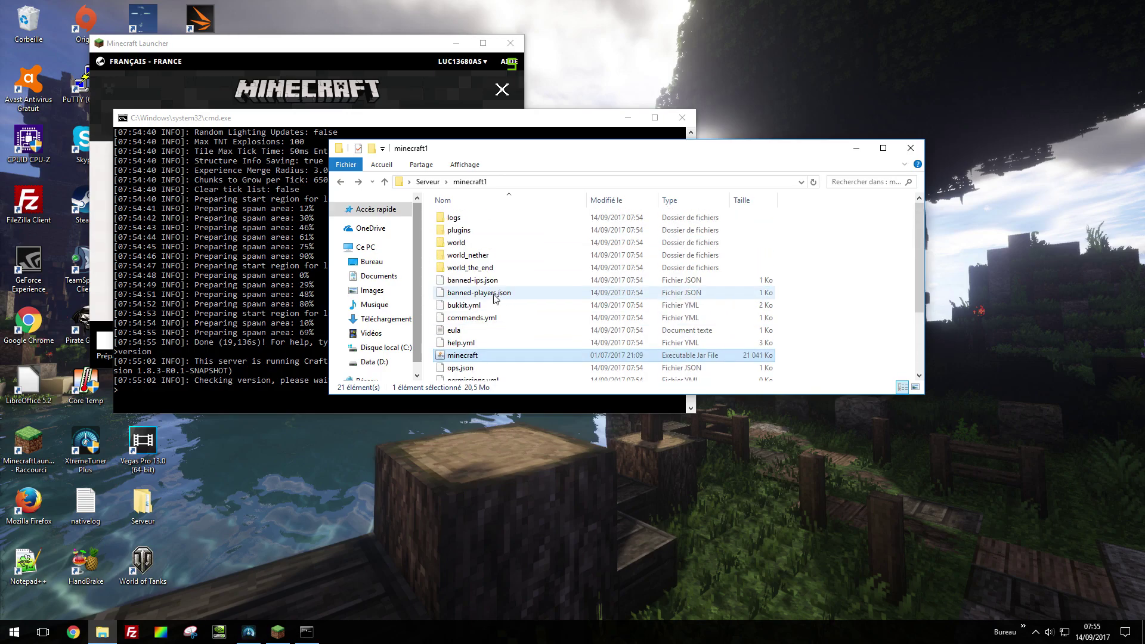
{"action": "scroll", "coordinate": [495, 298], "scroll_direction": "down", "scroll_amount": 3}
{"action": "left_click", "coordinate": [477, 323]}
{"action": "left_click", "coordinate": [466, 263]}
{"action": "left_click", "coordinate": [454, 325]}
{"action": "left_click", "coordinate": [450, 266]}
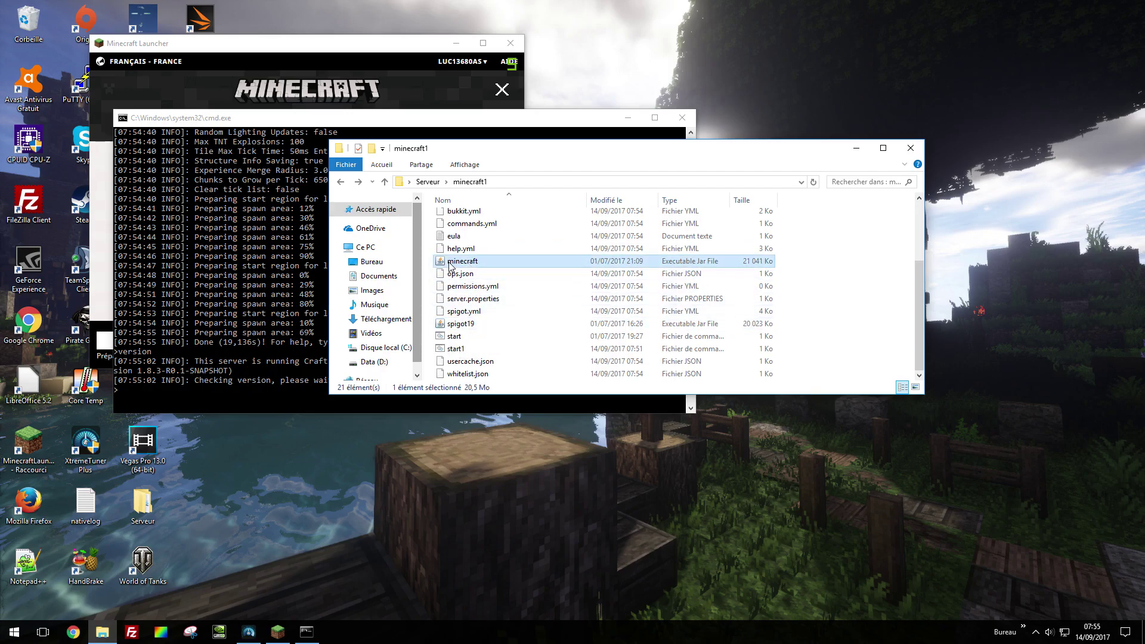
{"action": "left_click", "coordinate": [486, 325]}
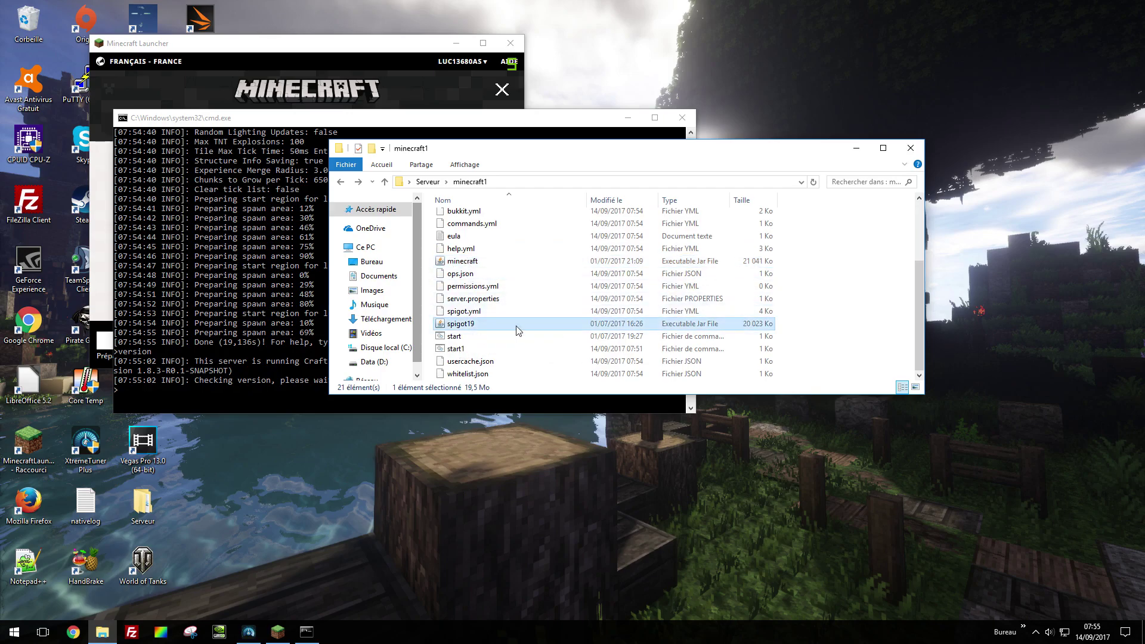
{"action": "scroll", "coordinate": [516, 331], "scroll_direction": "up", "scroll_amount": 3}
{"action": "left_click", "coordinate": [687, 212]}
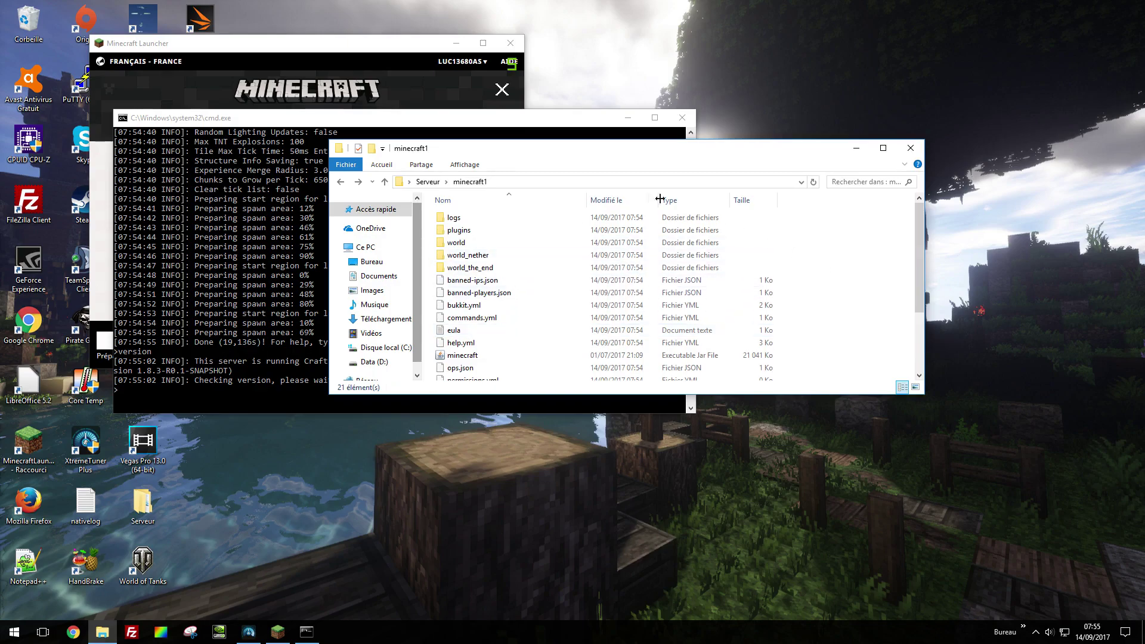
- Check the version result in the server console and review the configuration files and minecraft jar in minecraft1
{"action": "left_click", "coordinate": [263, 401]}
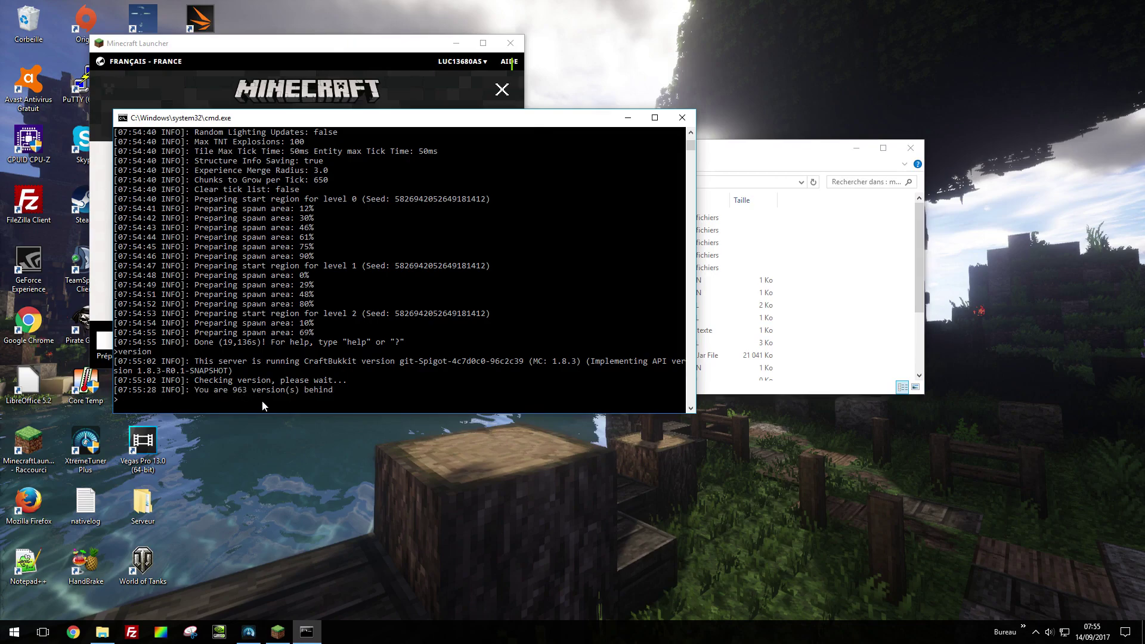
{"action": "left_click", "coordinate": [842, 250]}
{"action": "scroll", "coordinate": [498, 268], "scroll_direction": "down", "scroll_amount": 3}
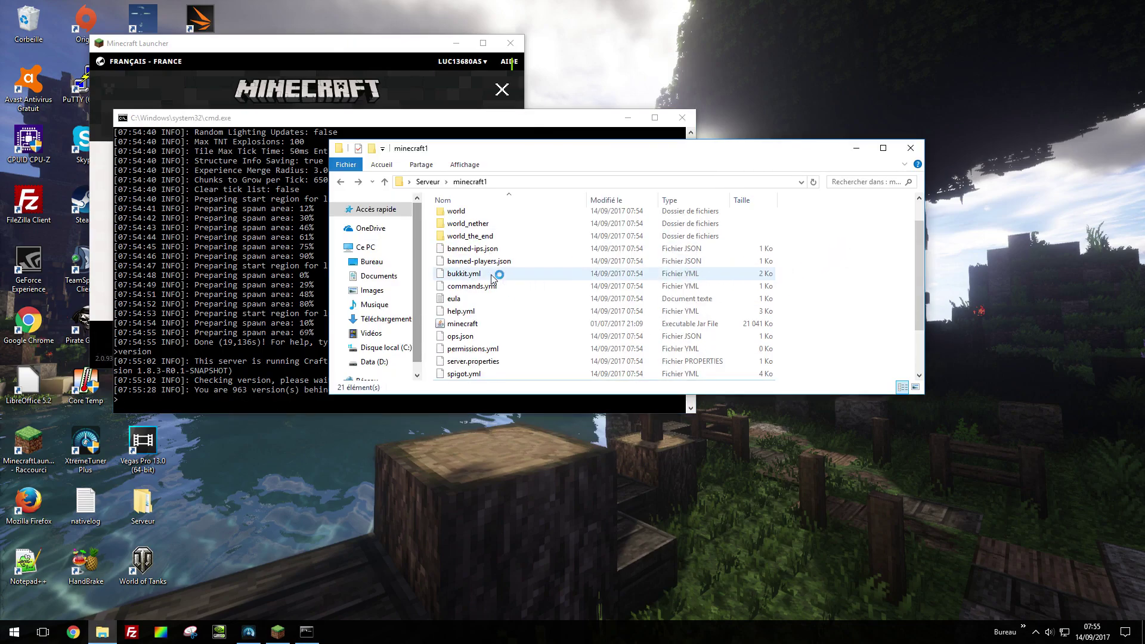
{"action": "left_click", "coordinate": [486, 302]}
{"action": "left_click", "coordinate": [482, 309]}
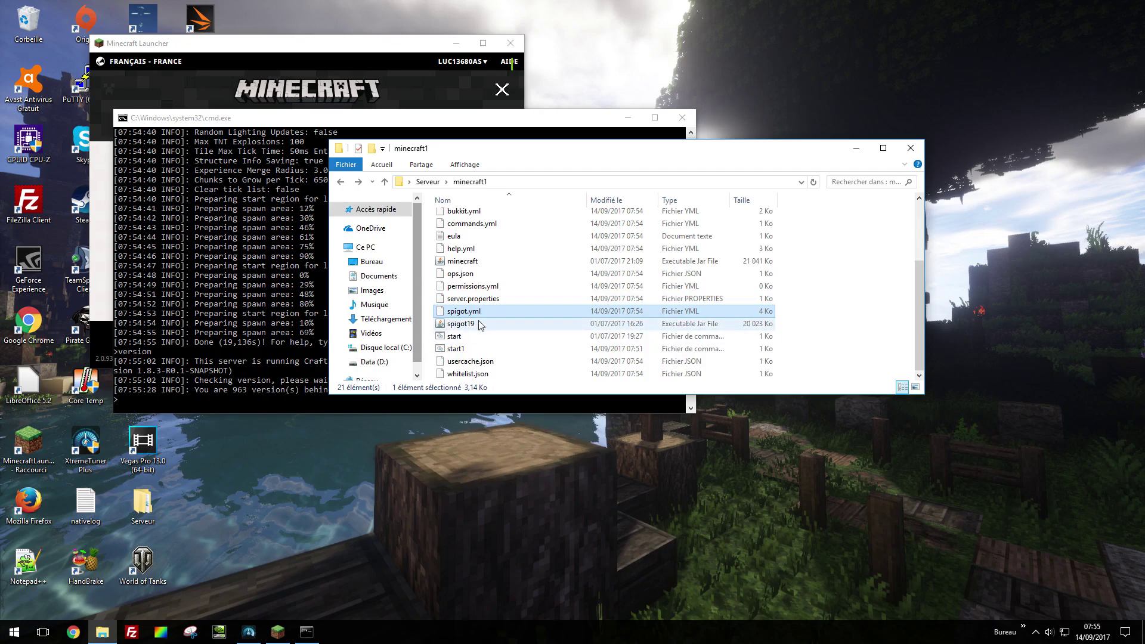
{"action": "scroll", "coordinate": [483, 316], "scroll_direction": "up", "scroll_amount": 3}
{"action": "scroll", "coordinate": [498, 286], "scroll_direction": "down", "scroll_amount": 3}
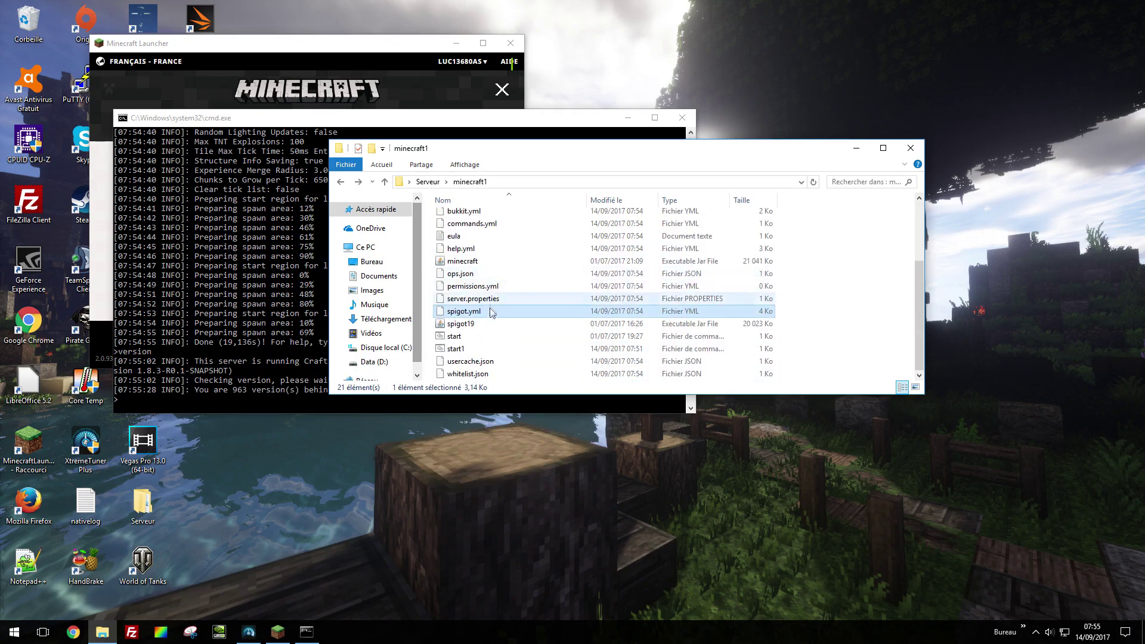
{"action": "left_click", "coordinate": [460, 261]}
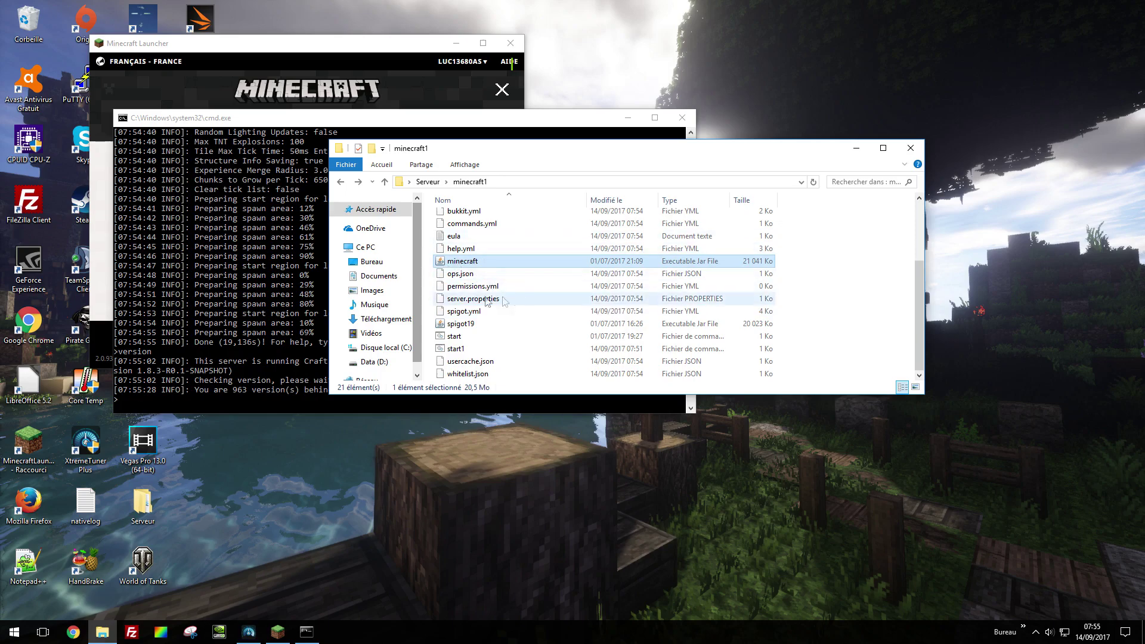
{"action": "scroll", "coordinate": [493, 331], "scroll_direction": "up", "scroll_amount": 3}
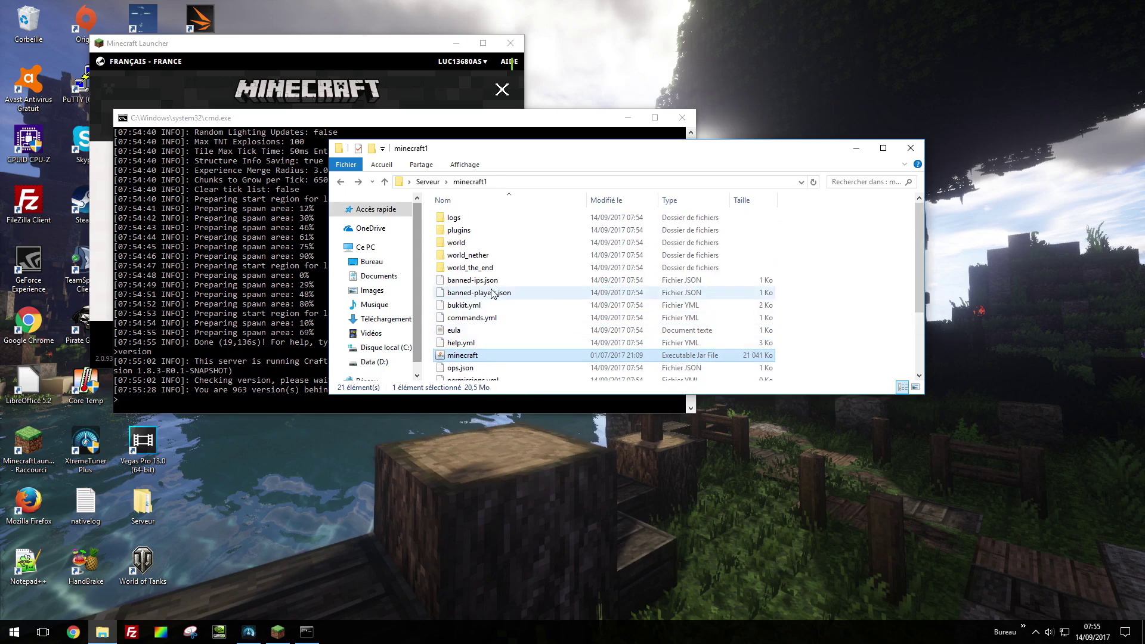
{"action": "scroll", "coordinate": [483, 324], "scroll_direction": "down", "scroll_amount": 2}
{"action": "scroll", "coordinate": [485, 272], "scroll_direction": "up", "scroll_amount": 1}
{"action": "scroll", "coordinate": [484, 272], "scroll_direction": "up", "scroll_amount": 1}
{"action": "left_click", "coordinate": [241, 242]}
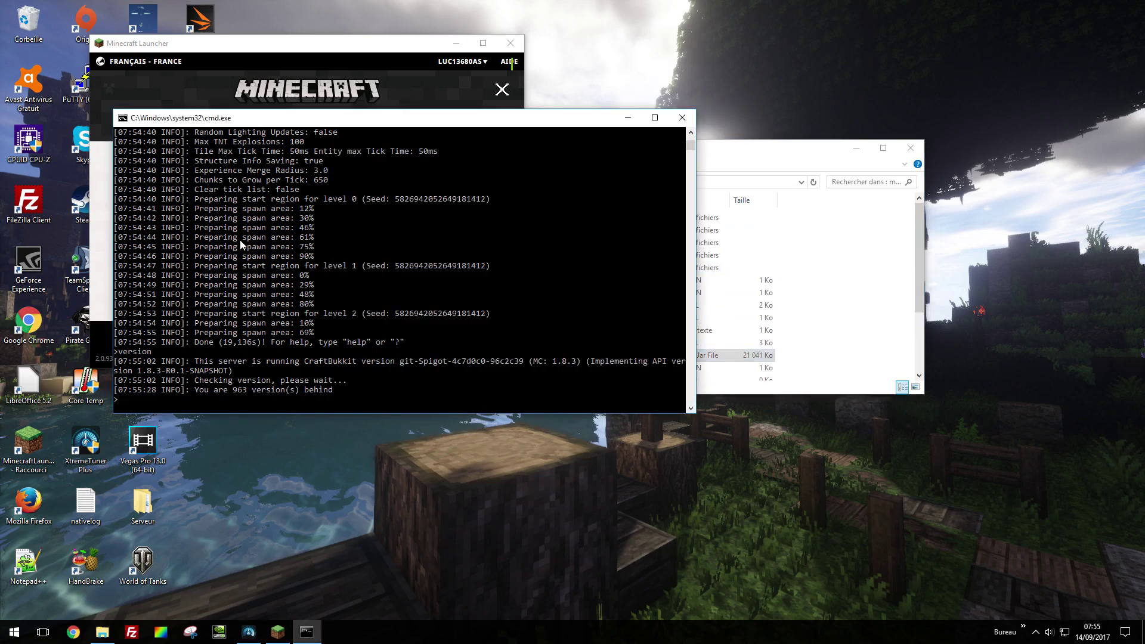